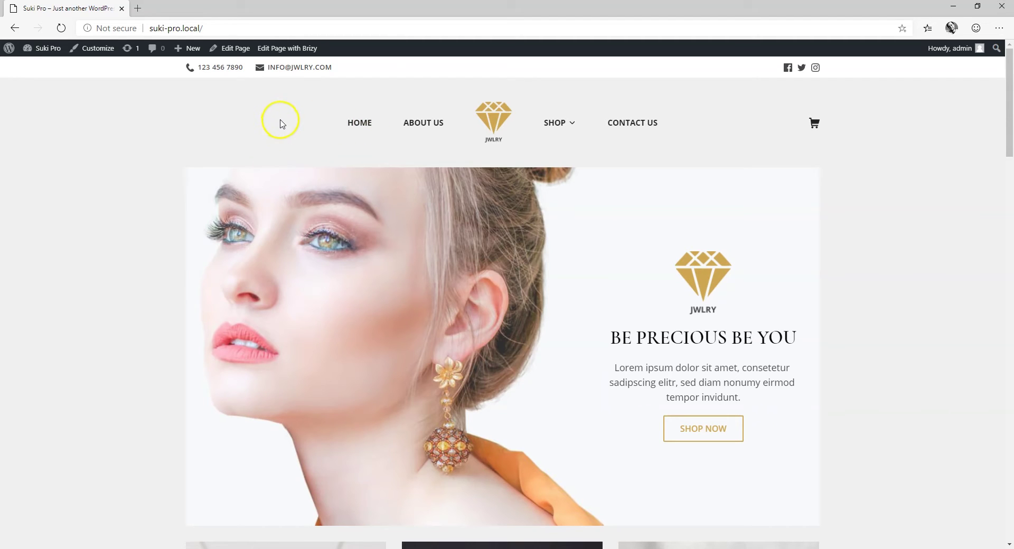
- Open the Suki Pro Dashboard in a second tab and go to Appearance > Menus
mouse_move(559, 127)
mouse_move(42, 48)
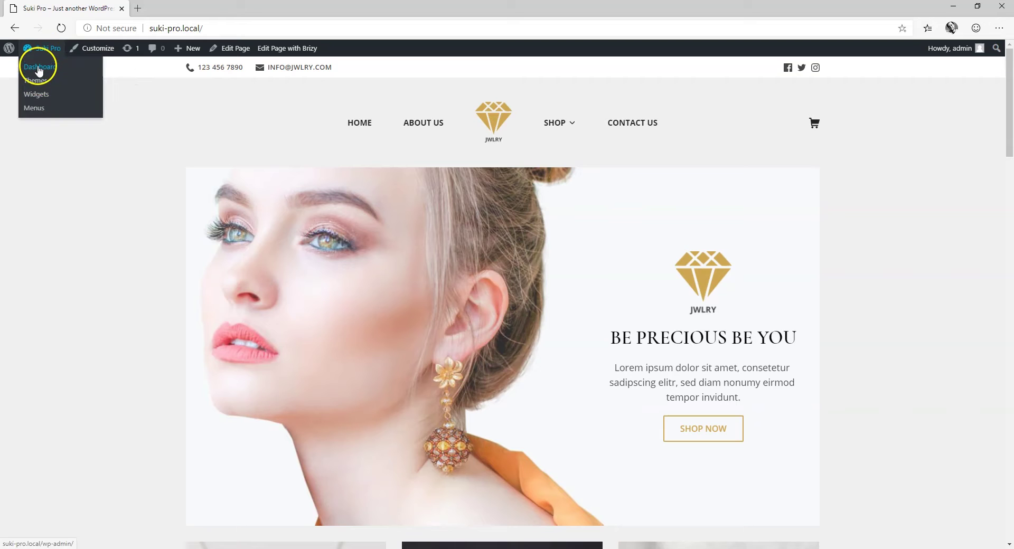
middle_click(38, 67)
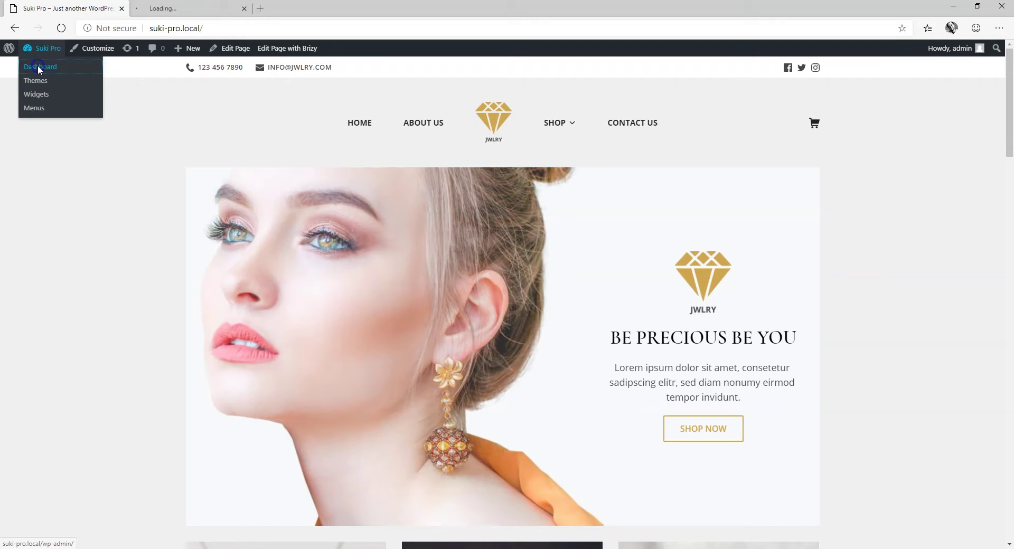
click(190, 7)
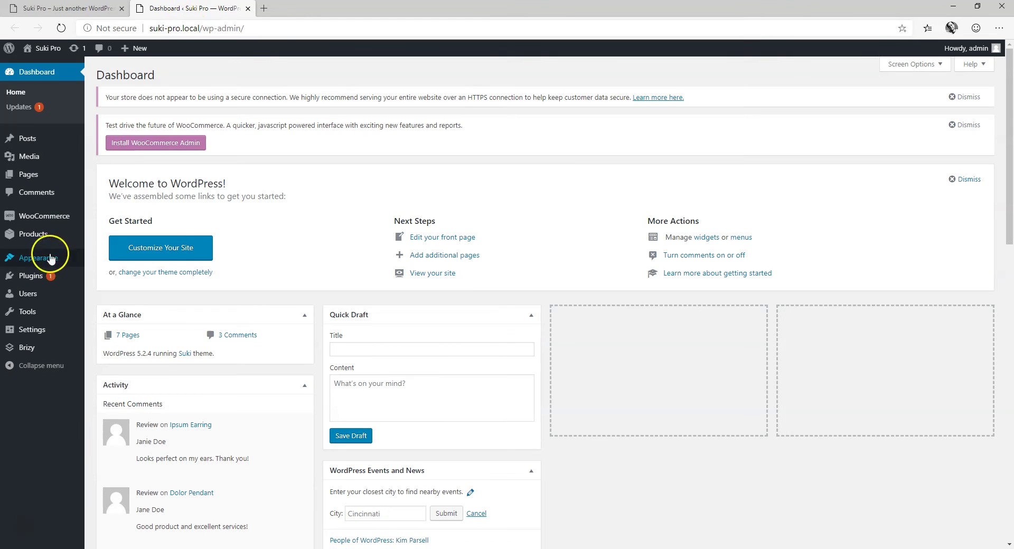
mouse_move(23, 257)
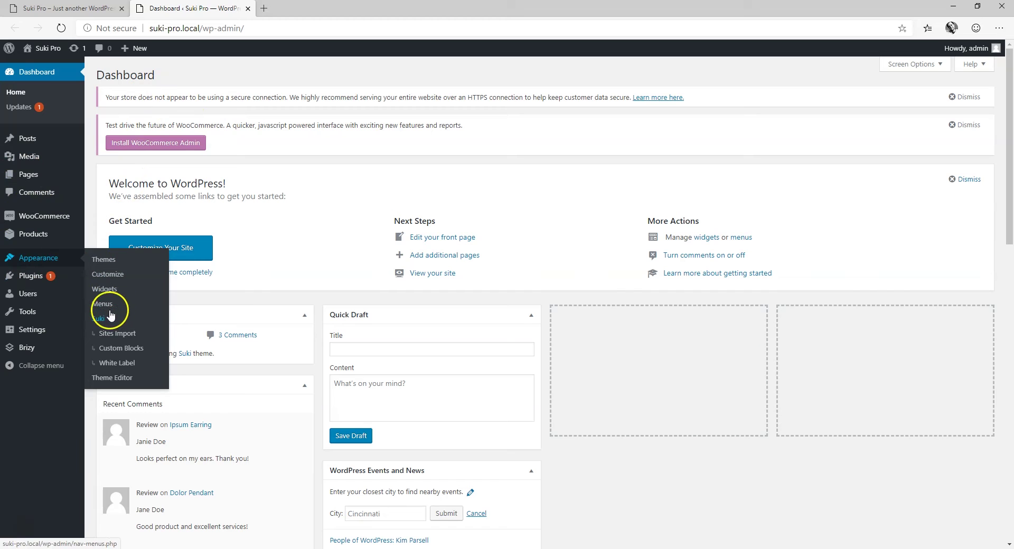
click(108, 306)
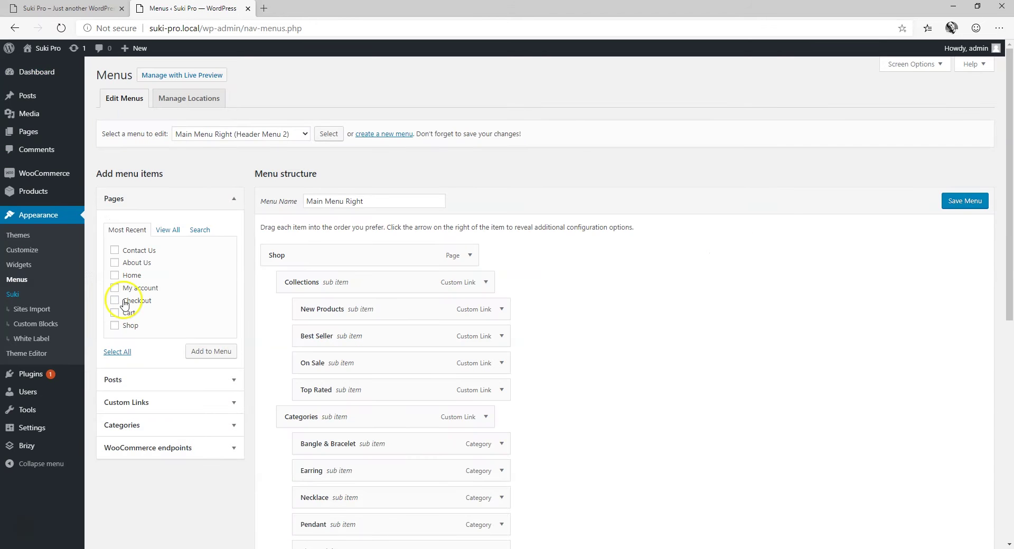
- Compare the storefront's Shop mega menu with the editor, keeping Main Menu Right selected
click(97, 9)
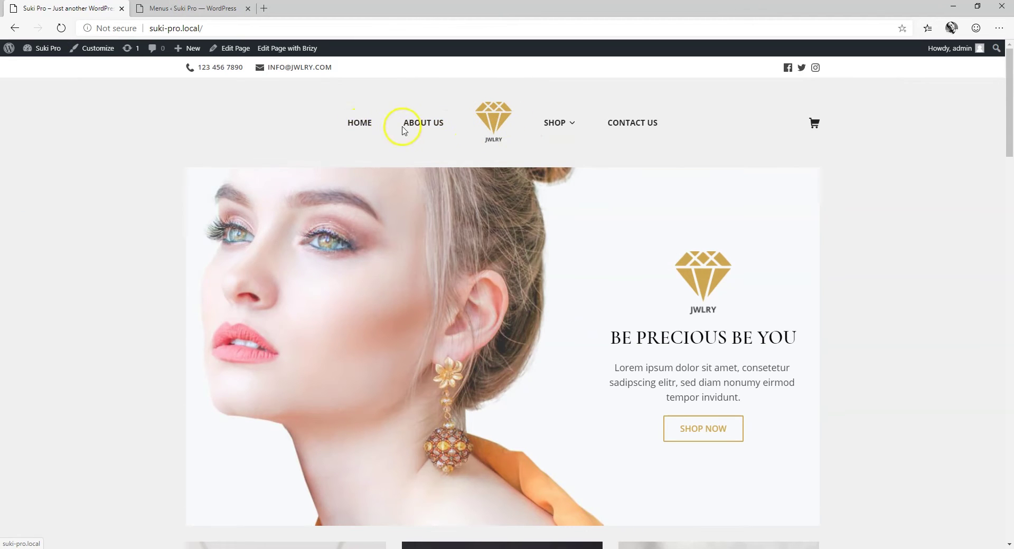
mouse_move(566, 109)
click(185, 10)
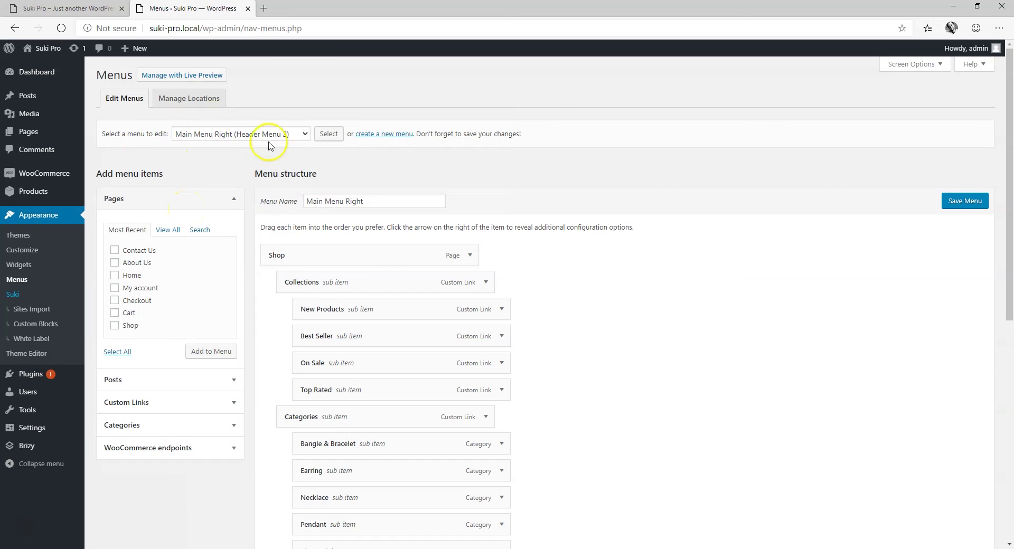
click(302, 135)
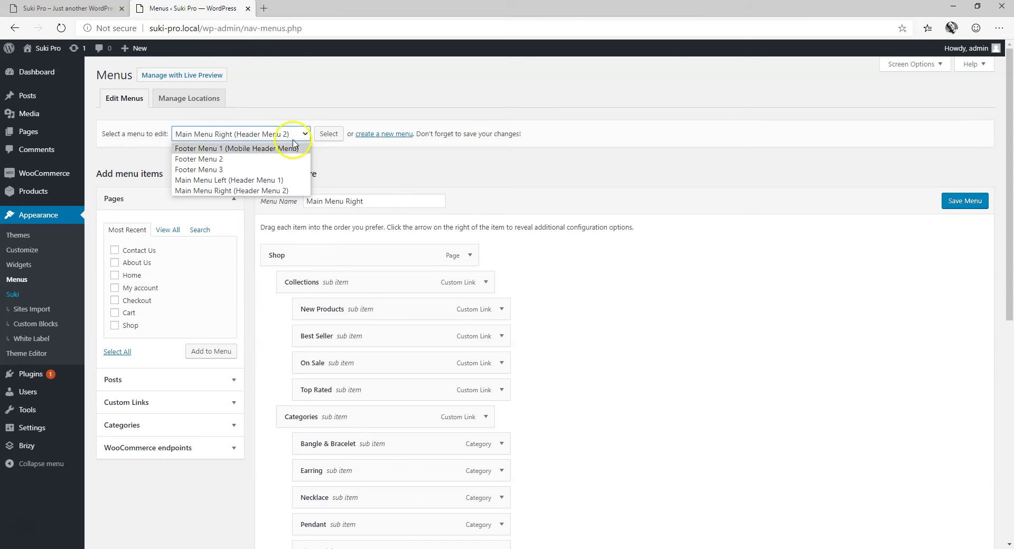
click(210, 181)
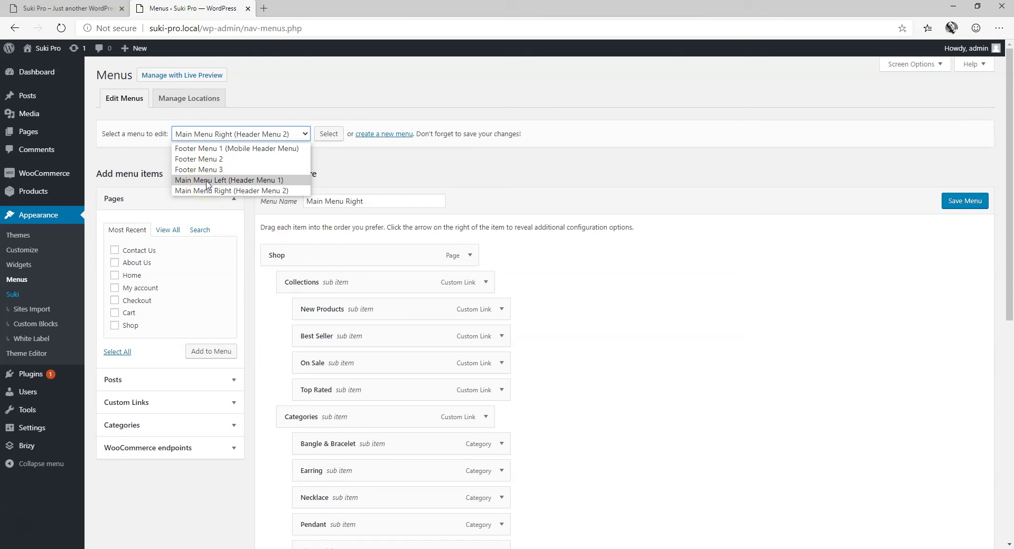
click(584, 290)
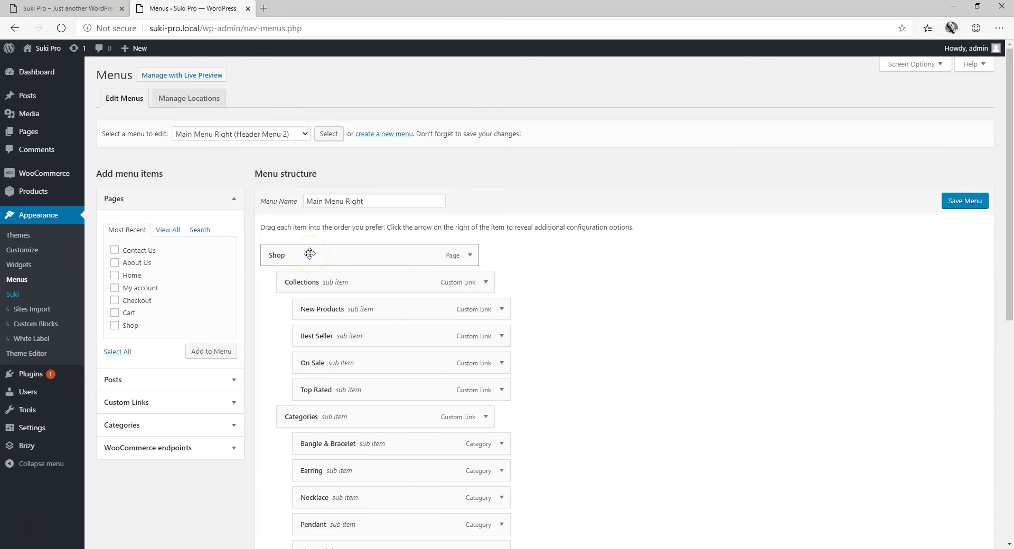
click(69, 8)
click(192, 8)
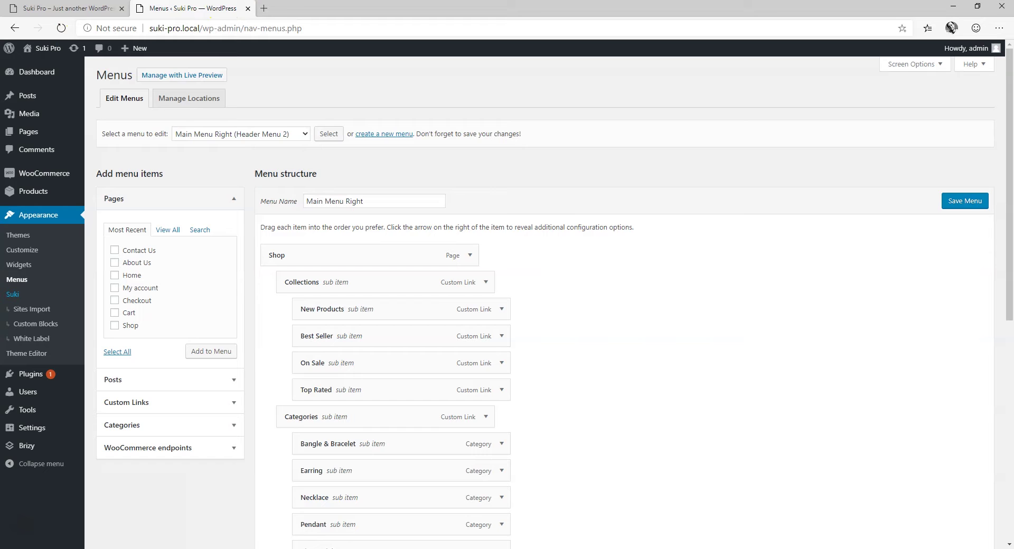
scroll(283, 350, down, 8)
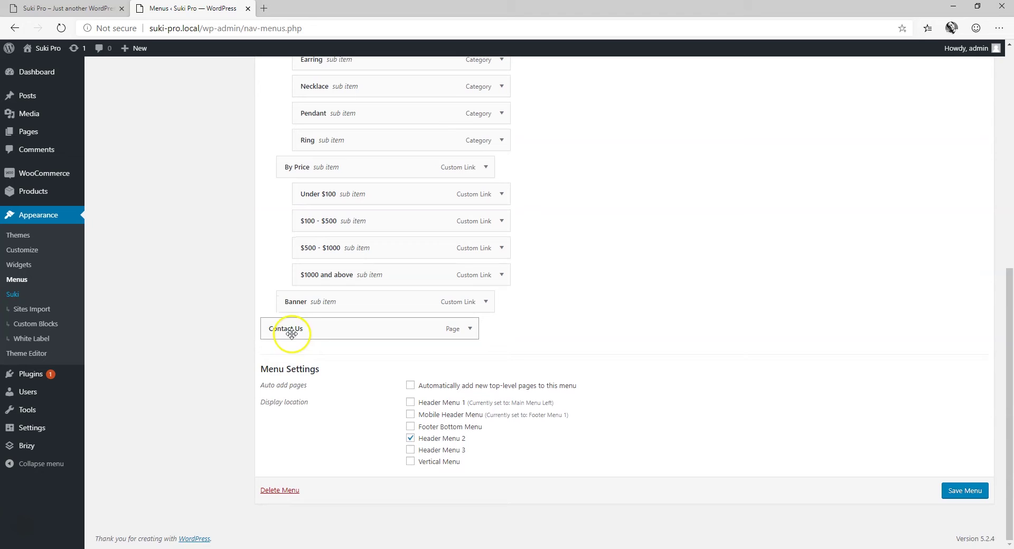
click(69, 8)
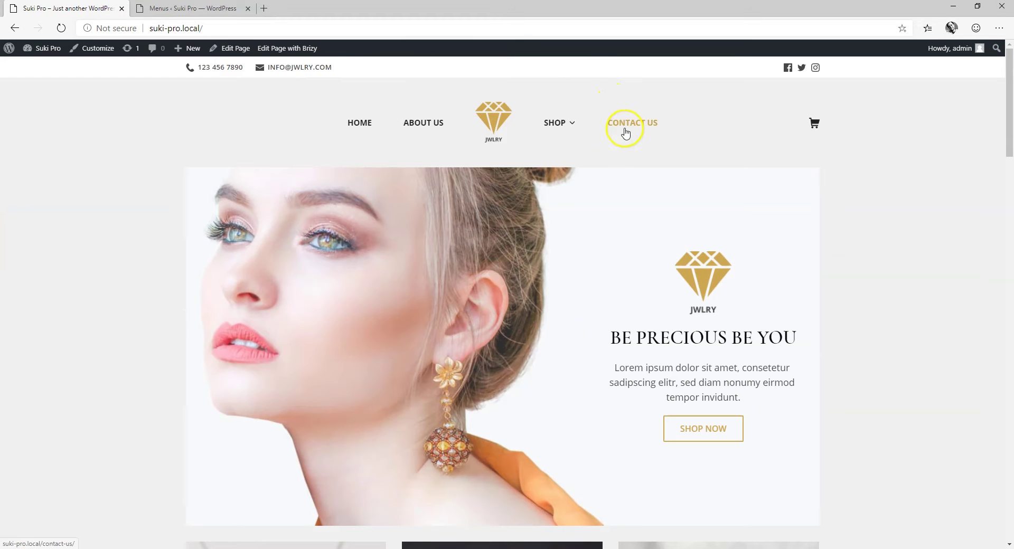
click(185, 8)
scroll(356, 217, up, 4)
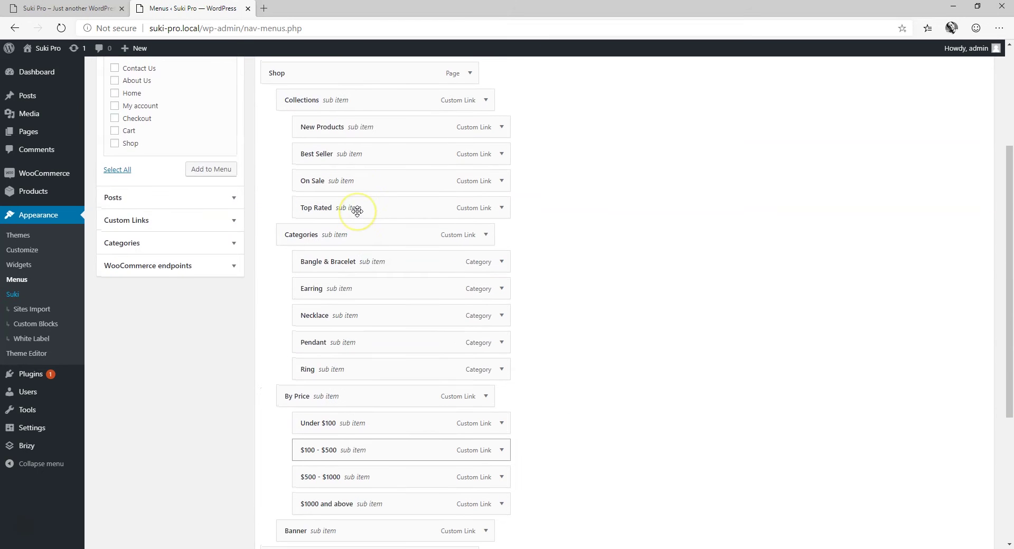
scroll(357, 210, up, 3)
scroll(320, 173, down, 1)
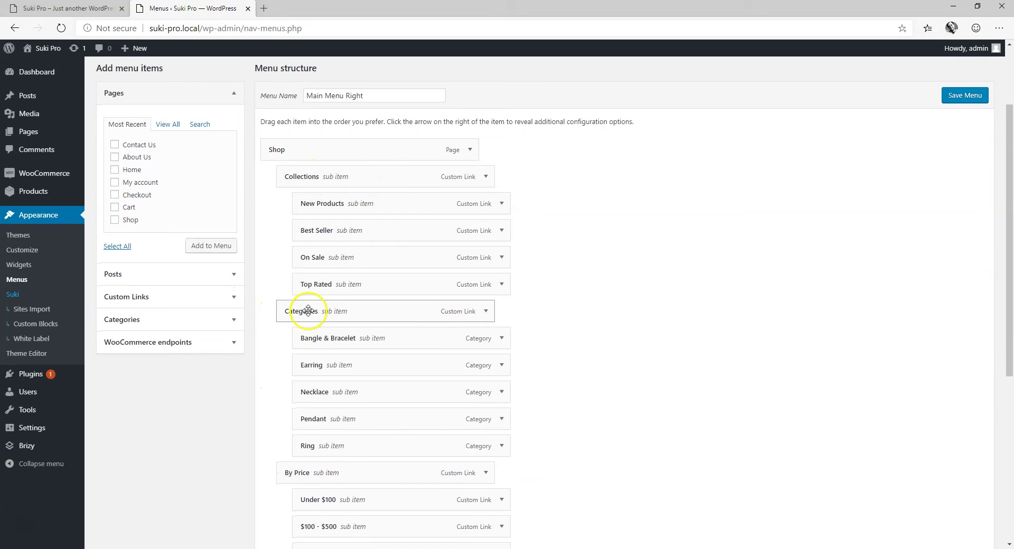
scroll(421, 454, down, 1)
scroll(380, 442, down, 2)
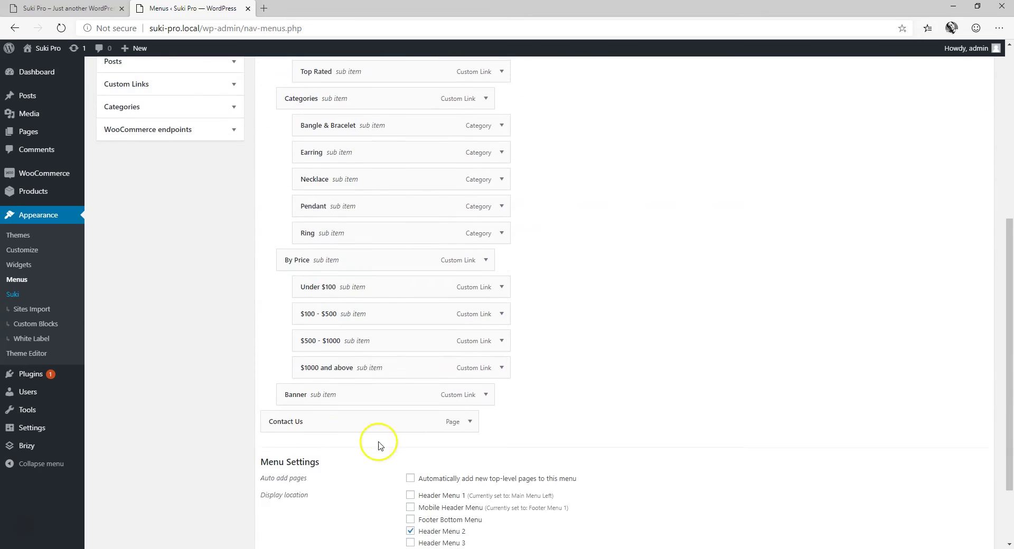
scroll(344, 374, up, 3)
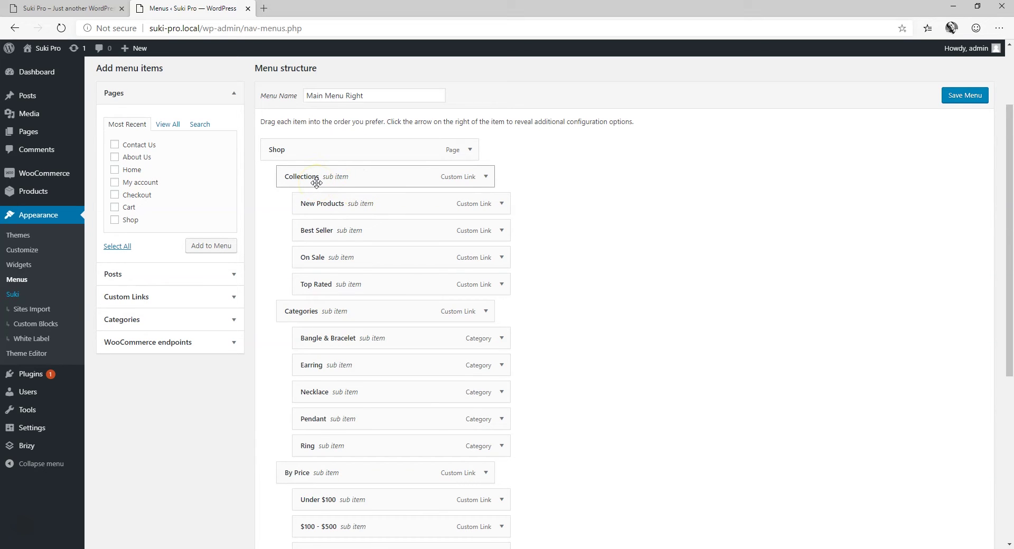
mouse_move(316, 183)
mouse_down()
mouse_move(317, 154)
mouse_move(315, 175)
mouse_up()
drag(327, 203, 354, 212)
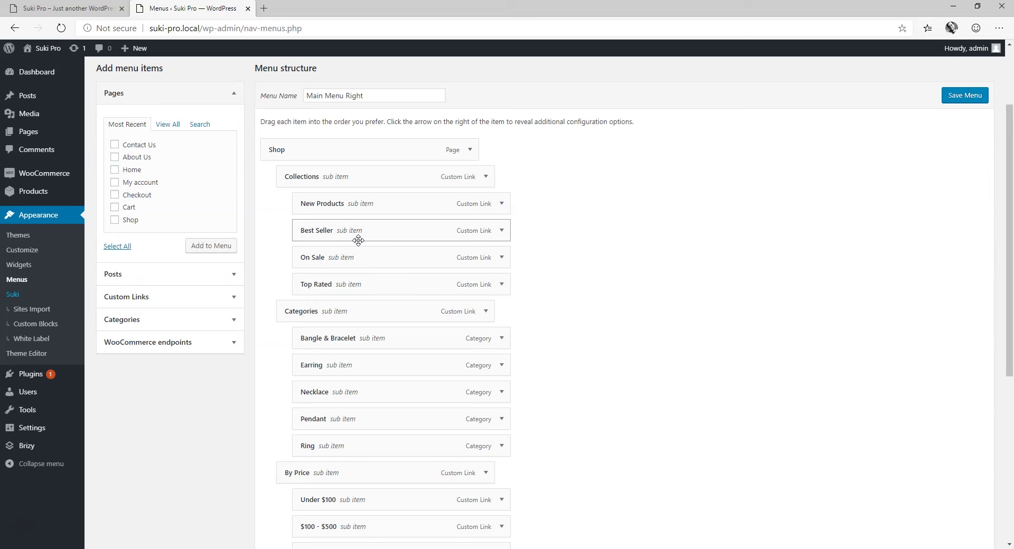
scroll(357, 240, down, 5)
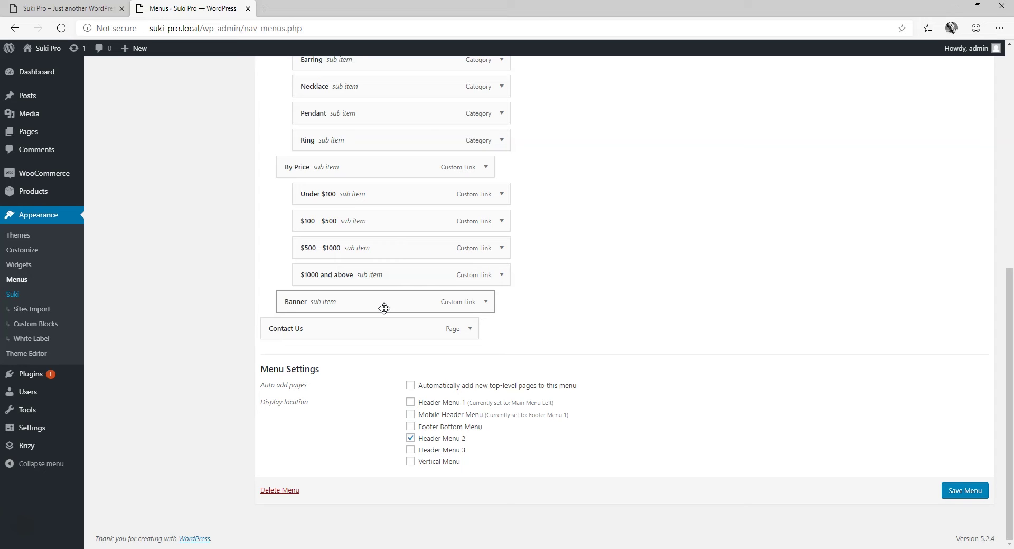
click(69, 8)
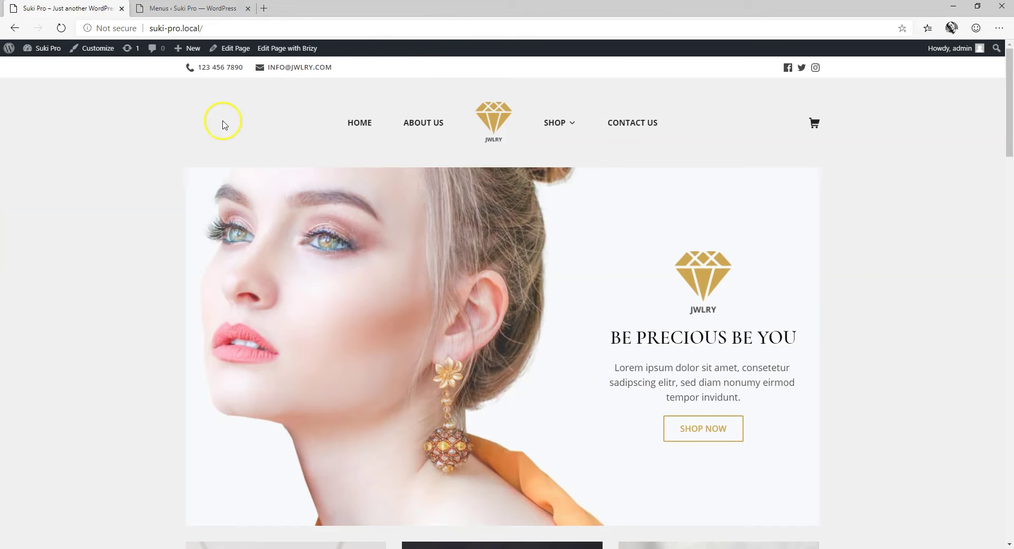
- Back in the admin tab, add a new page titled 'MEGA MENU' and publish it
mouse_move(585, 121)
key(ctrl+Tab)
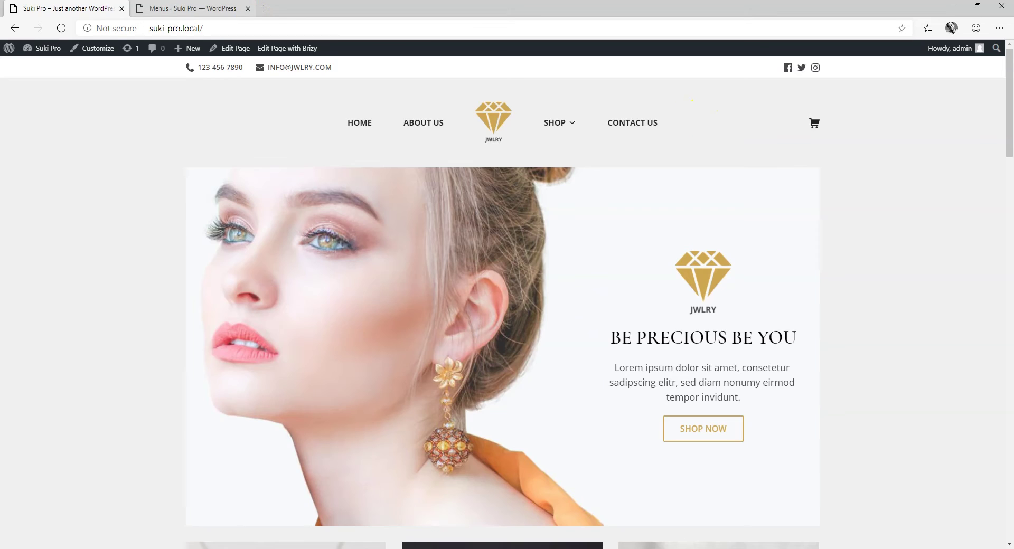
mouse_move(28, 132)
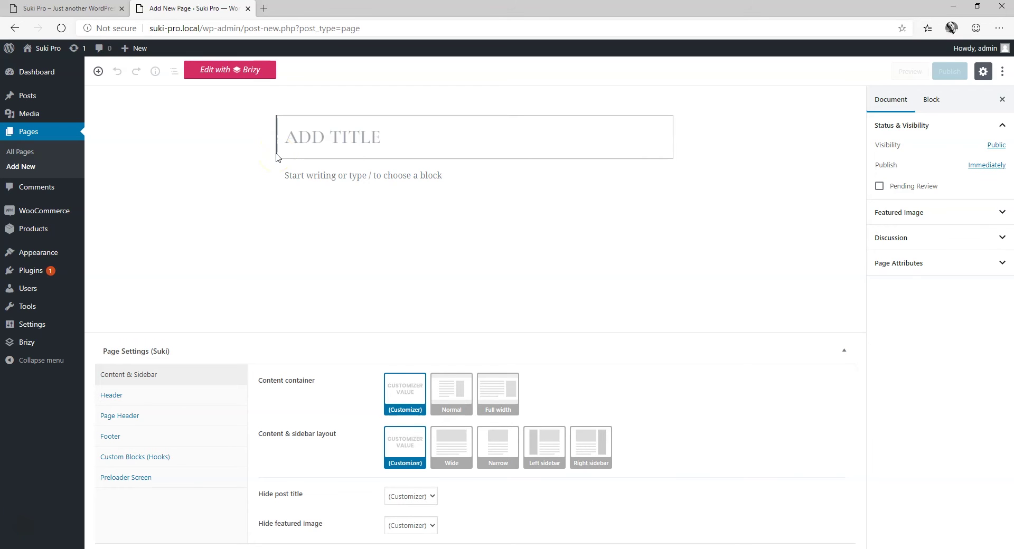
text(MEGA MENU)
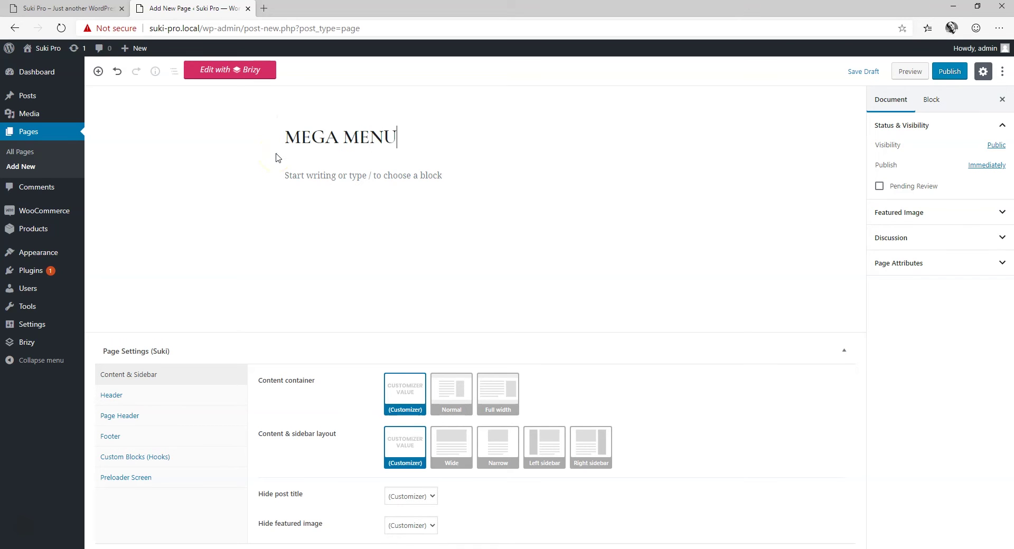
click(960, 75)
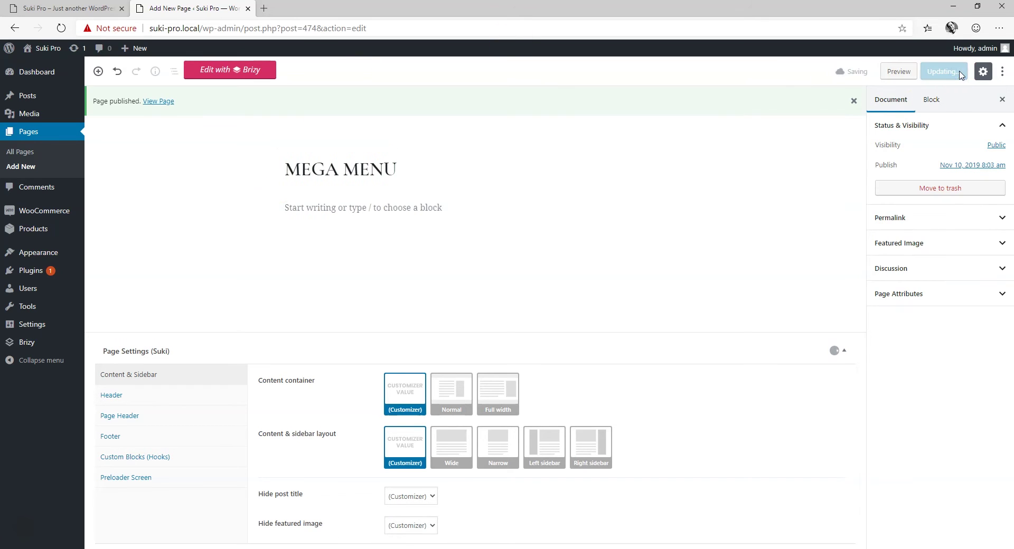
- Add the Mega Menu page from the Pages box to Main Menu Right and expand its item
mouse_move(24, 253)
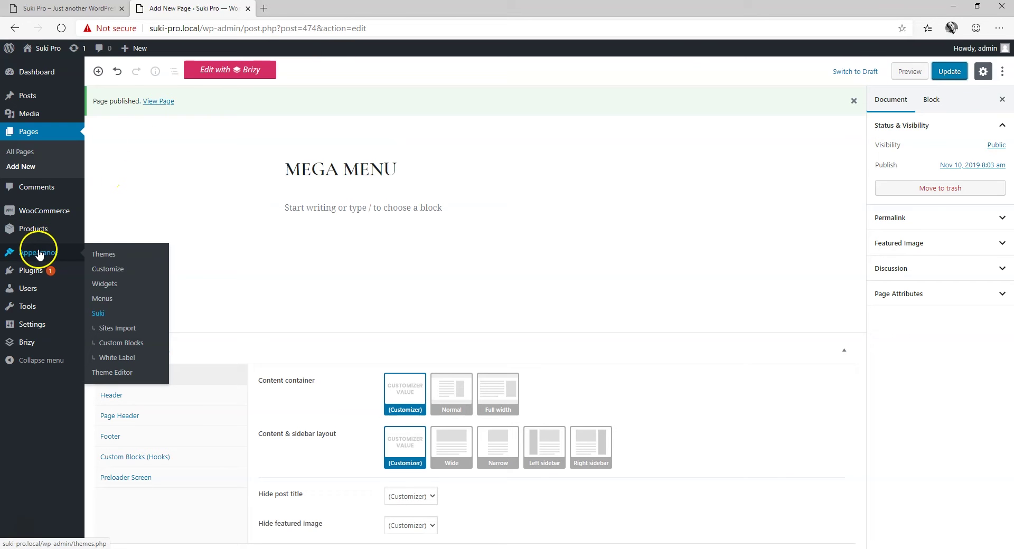
click(103, 299)
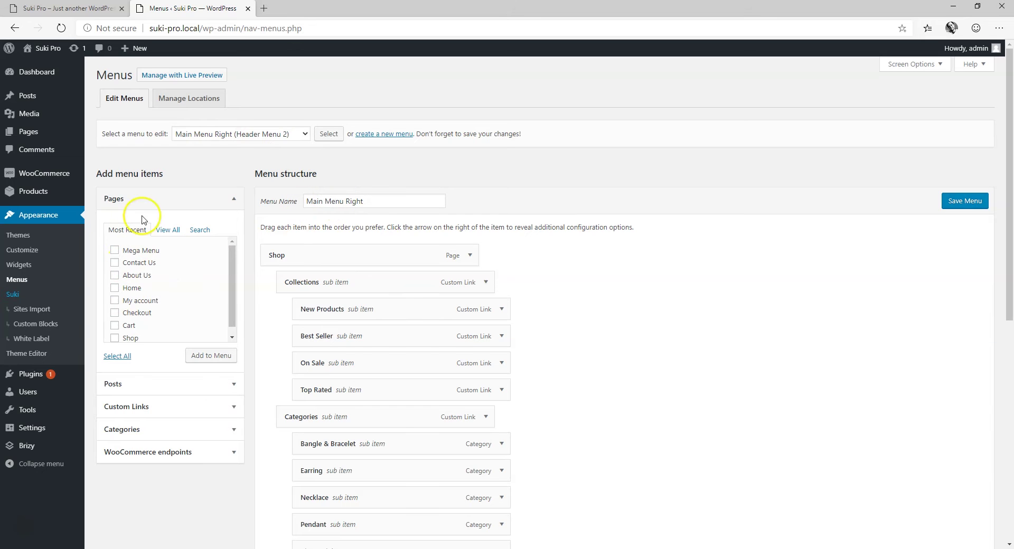
click(115, 251)
click(214, 356)
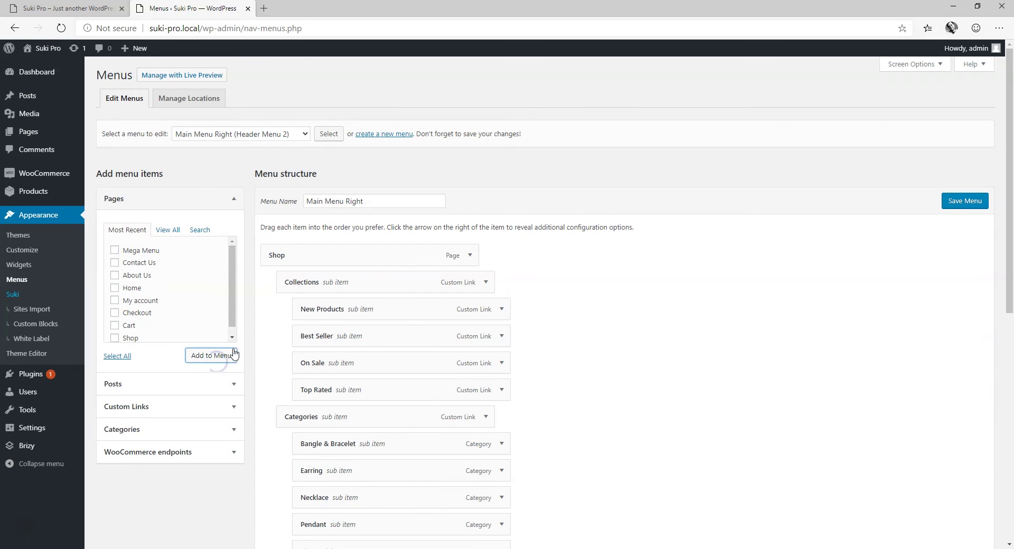
scroll(499, 341, down, 8)
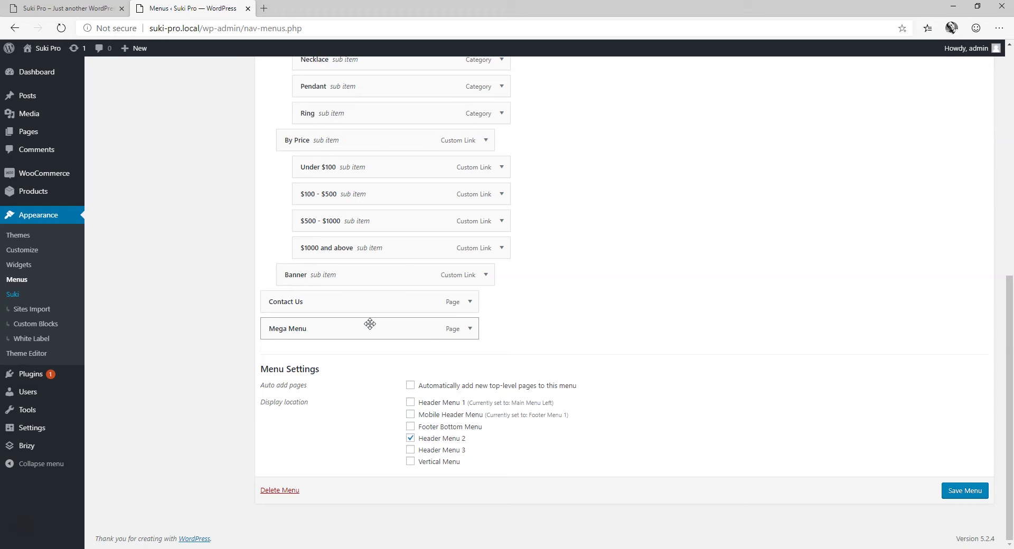
click(470, 329)
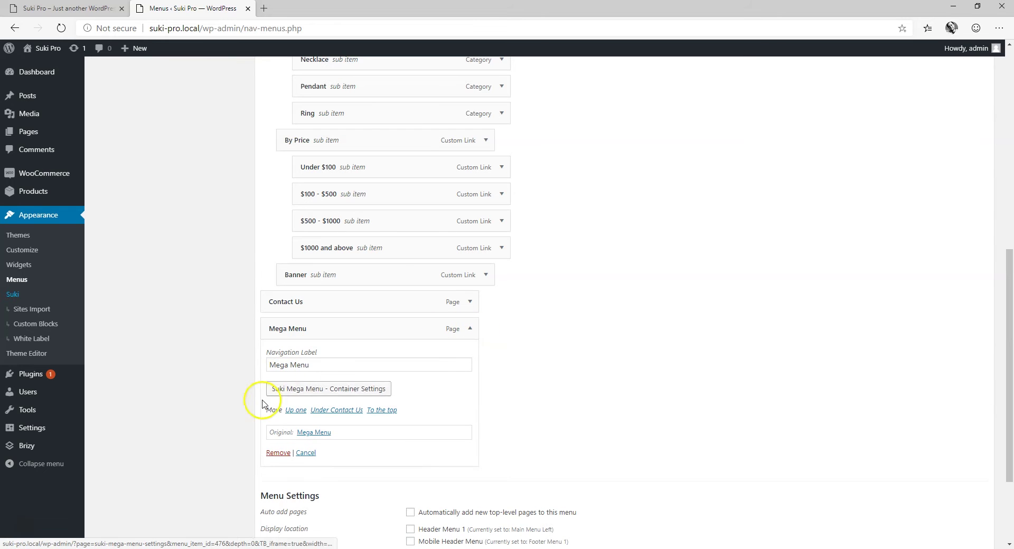
- Enable Suki Mega Menu for the Mega Menu item with dropdown size 'Same with container width', then save
click(322, 391)
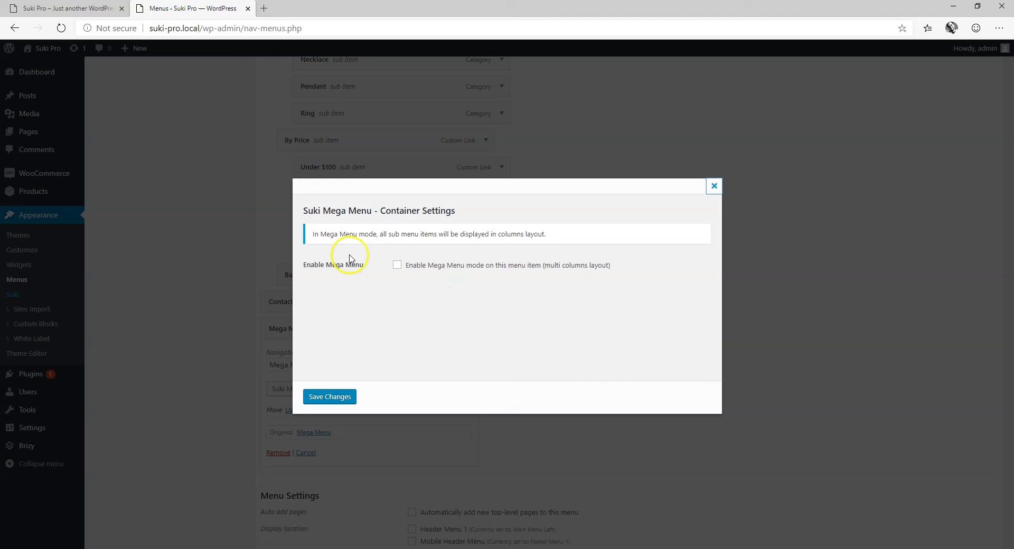
click(396, 265)
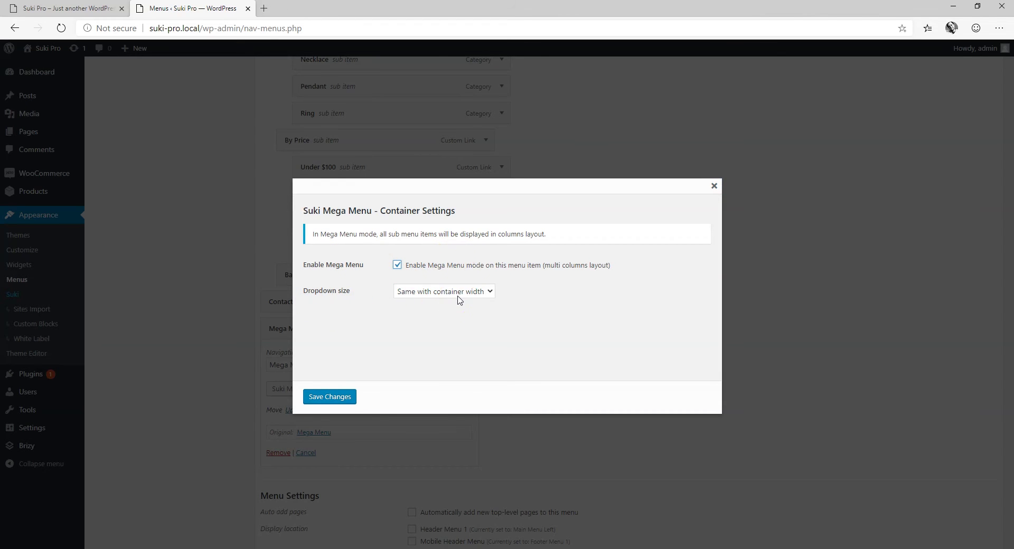
key(ctrl+Tab)
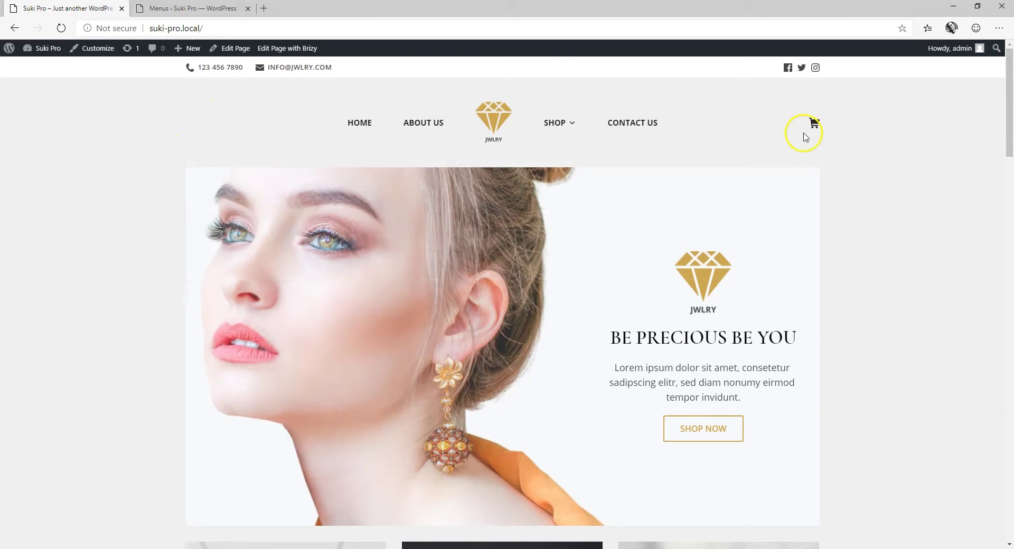
mouse_move(555, 122)
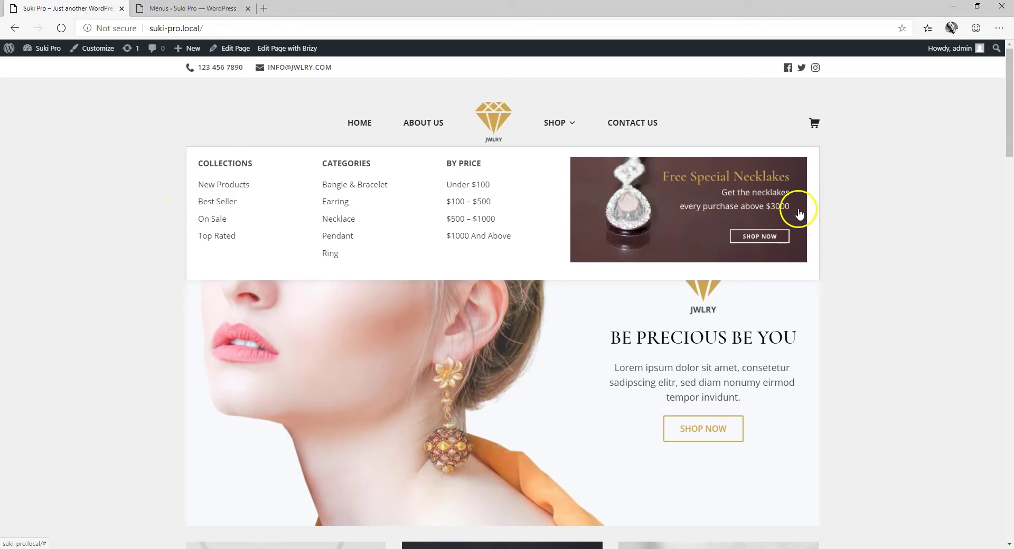
click(190, 8)
click(444, 291)
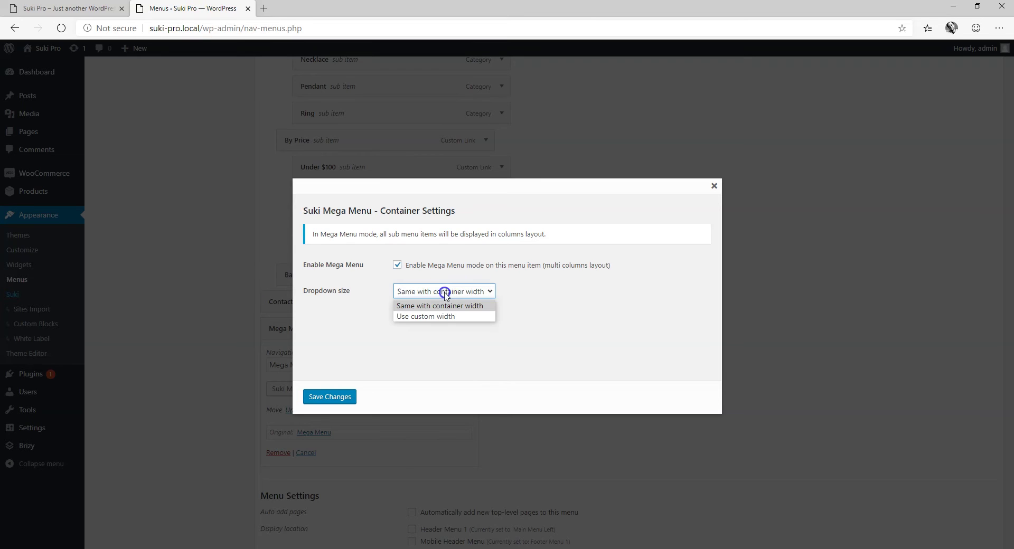
click(436, 319)
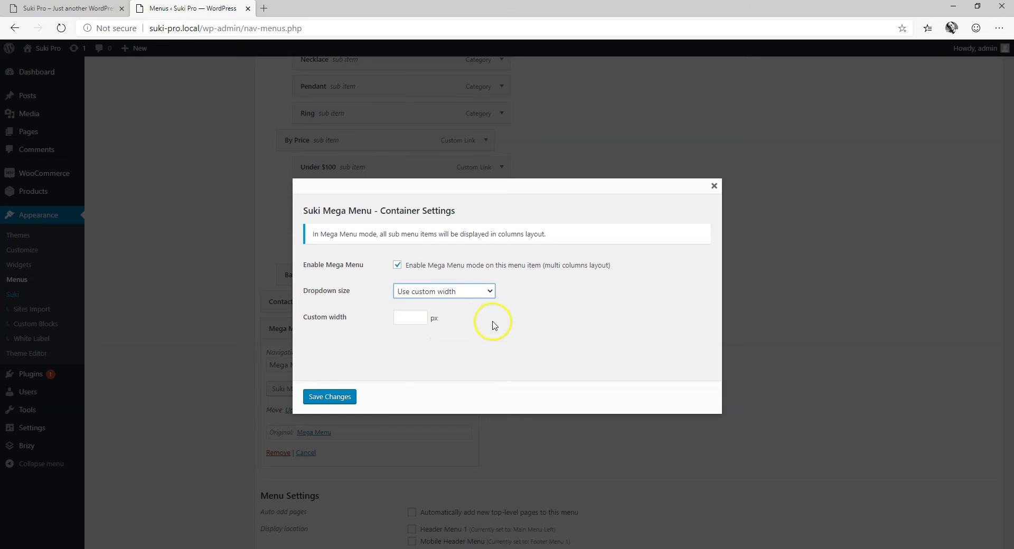
click(464, 294)
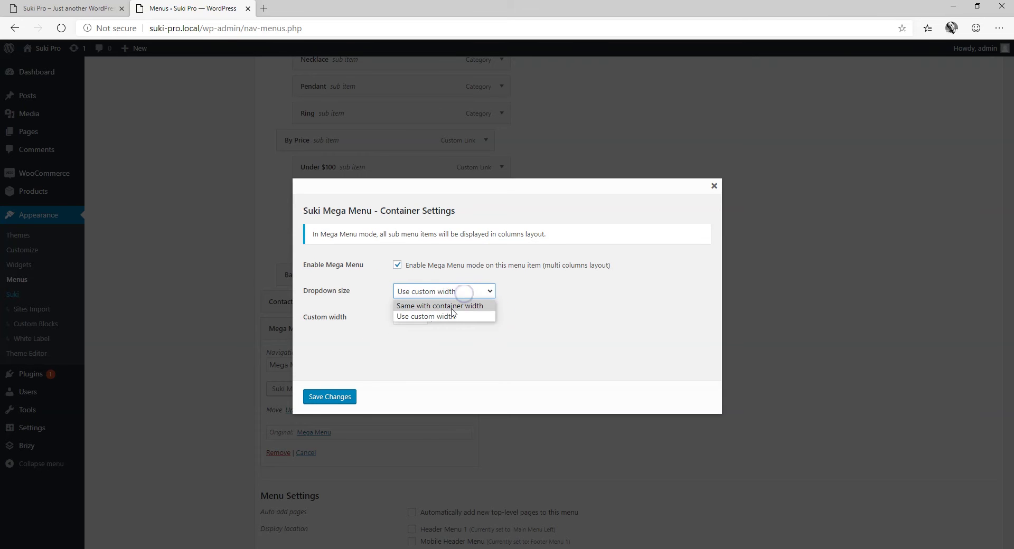
click(451, 306)
click(332, 397)
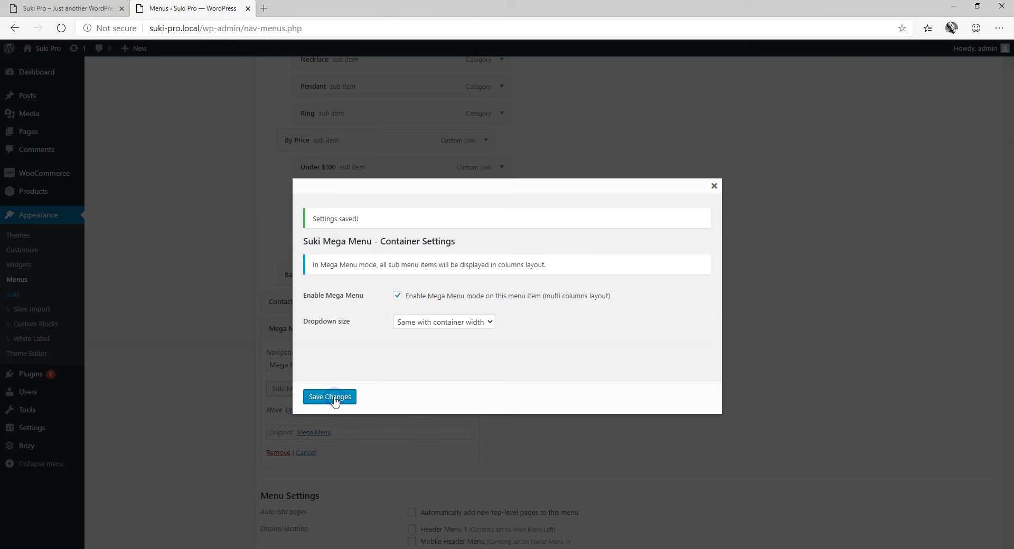
click(713, 186)
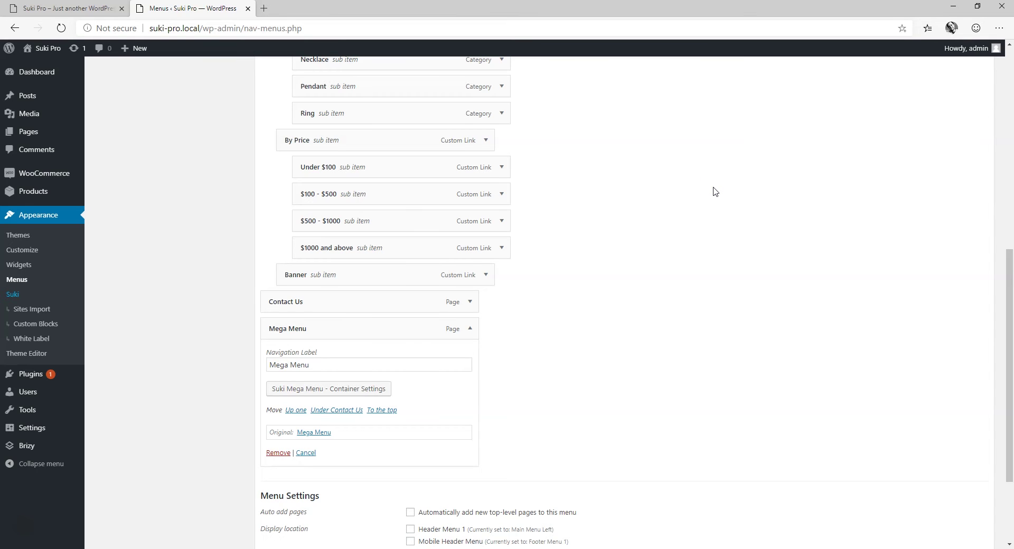
- Add a custom link 'Column 1' with URL # to the menu
click(470, 329)
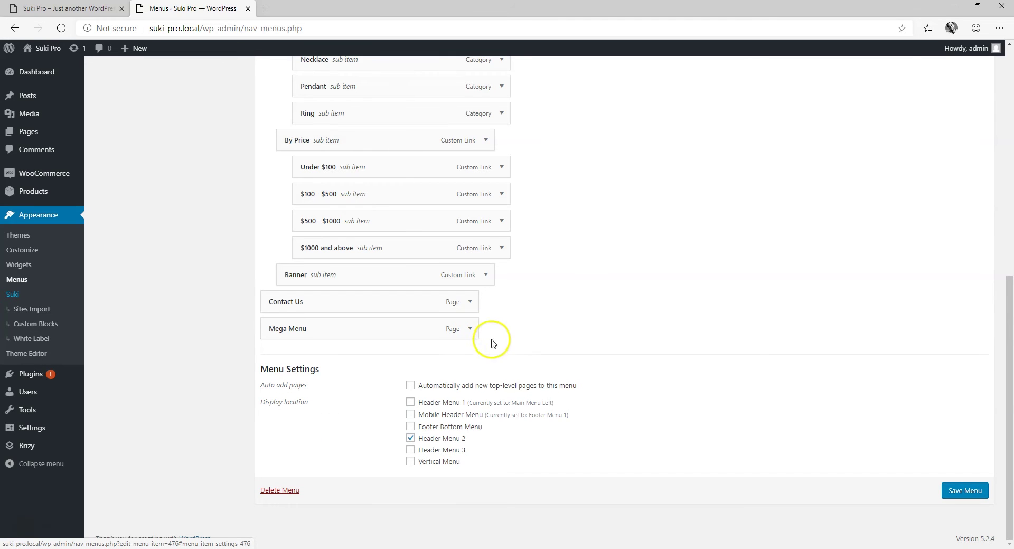
scroll(473, 350, up, 15)
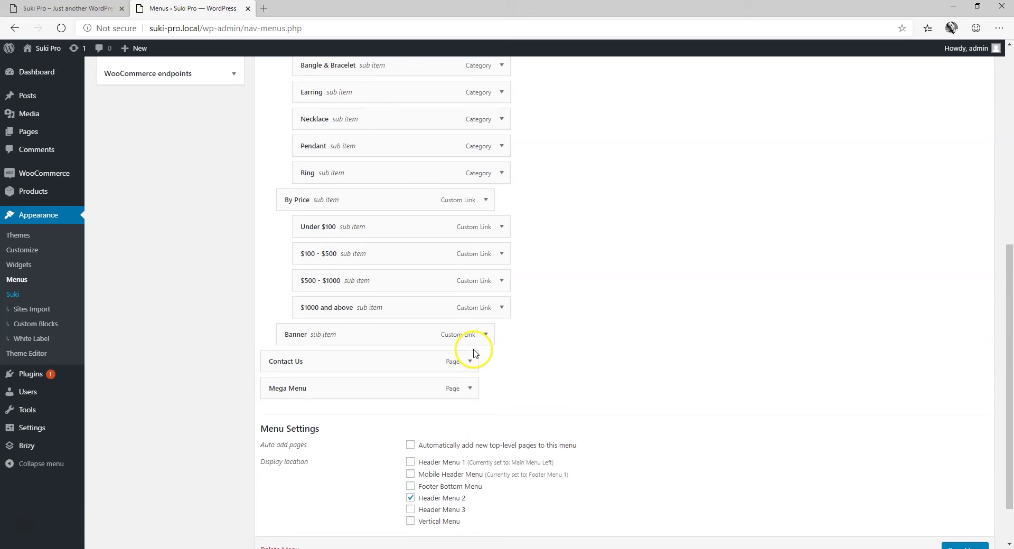
scroll(432, 346, down, 4)
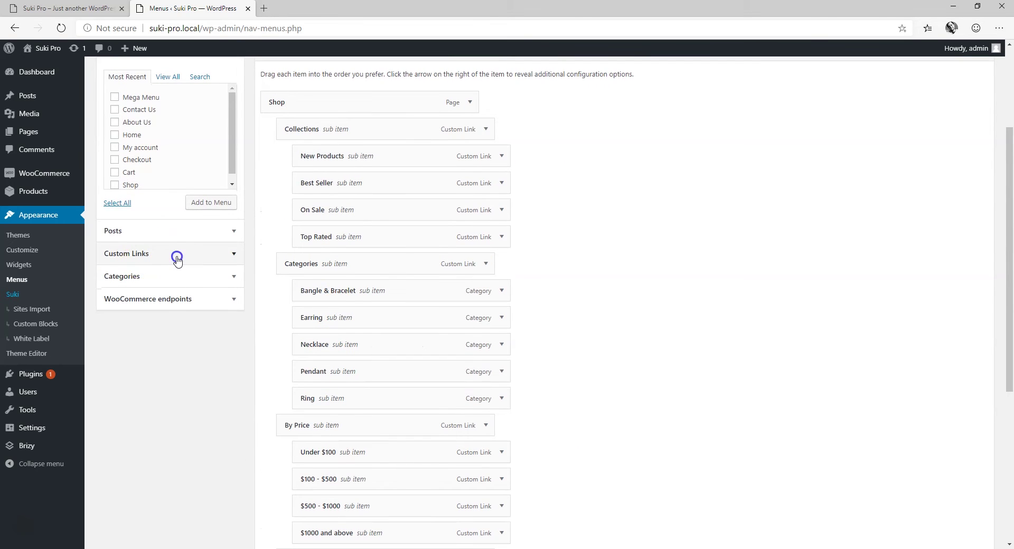
click(158, 257)
drag(178, 125, 105, 129)
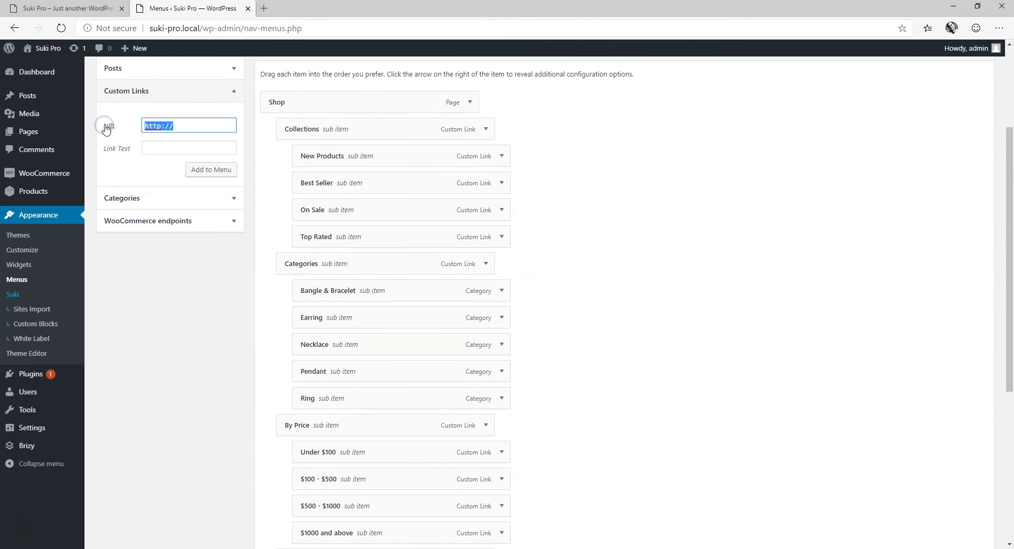
key(Tab)
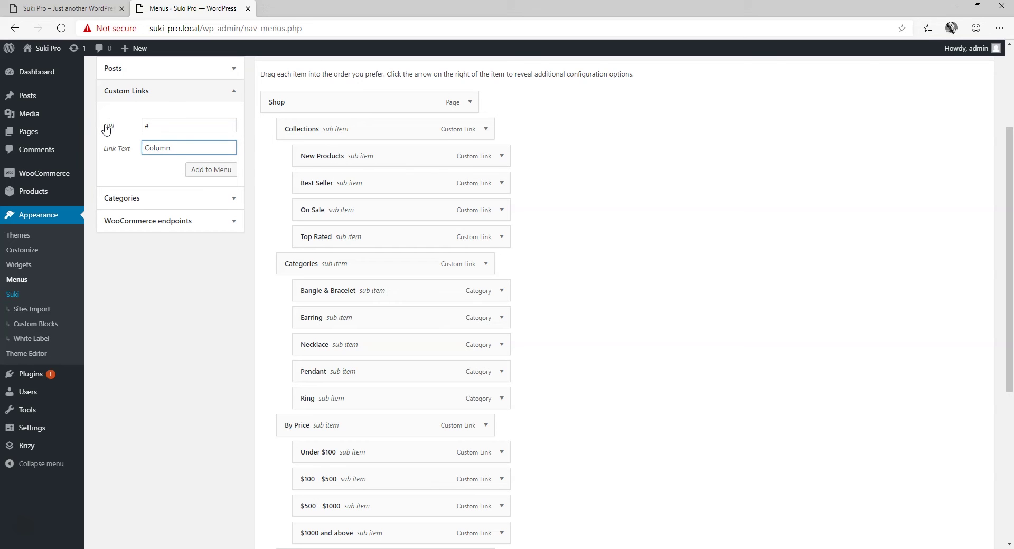
click(222, 170)
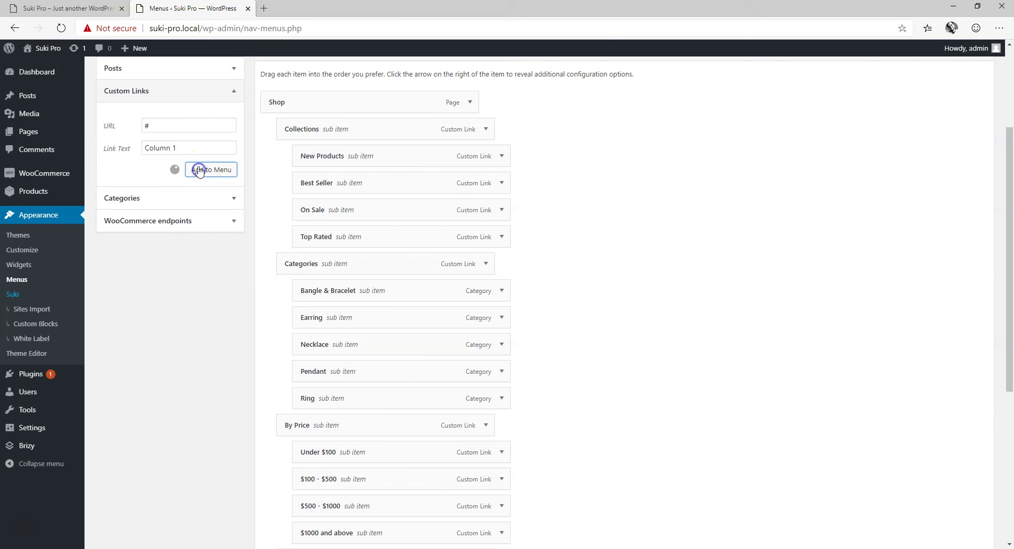
- Add custom links 'Column 2', 'Column 3' and 'Column 4', each with URL #
drag(177, 126, 125, 129)
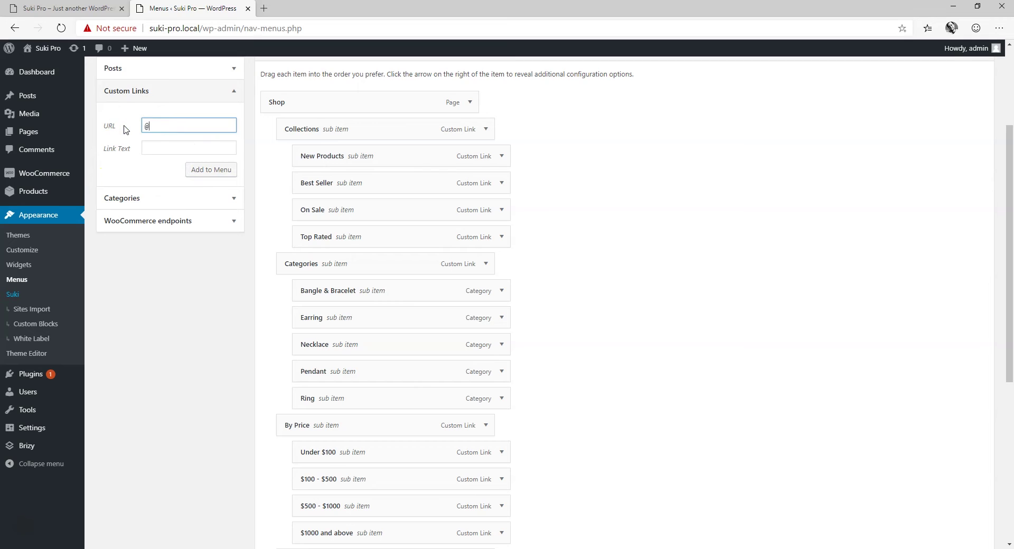
text(#)
key(Tab)
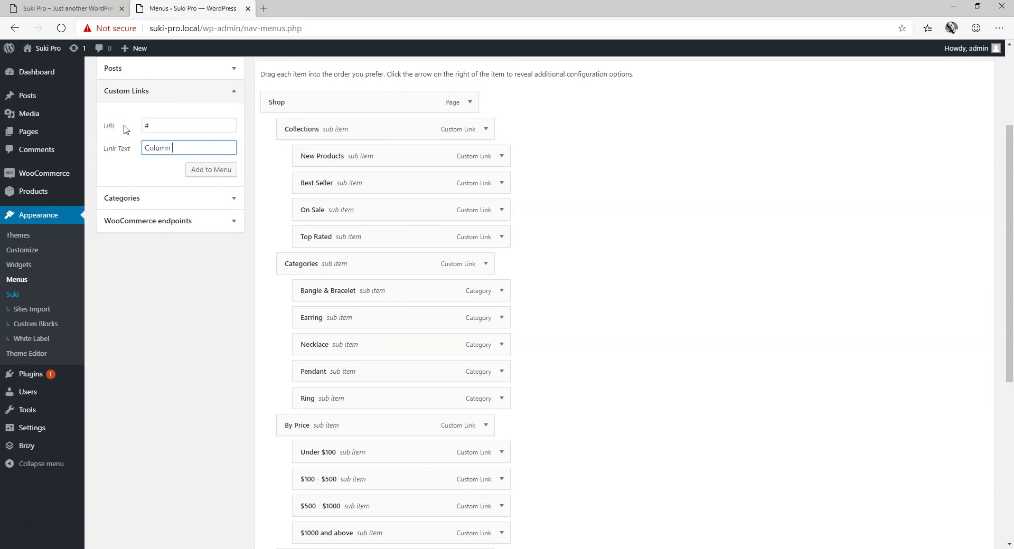
click(210, 176)
click(222, 170)
double_click(167, 125)
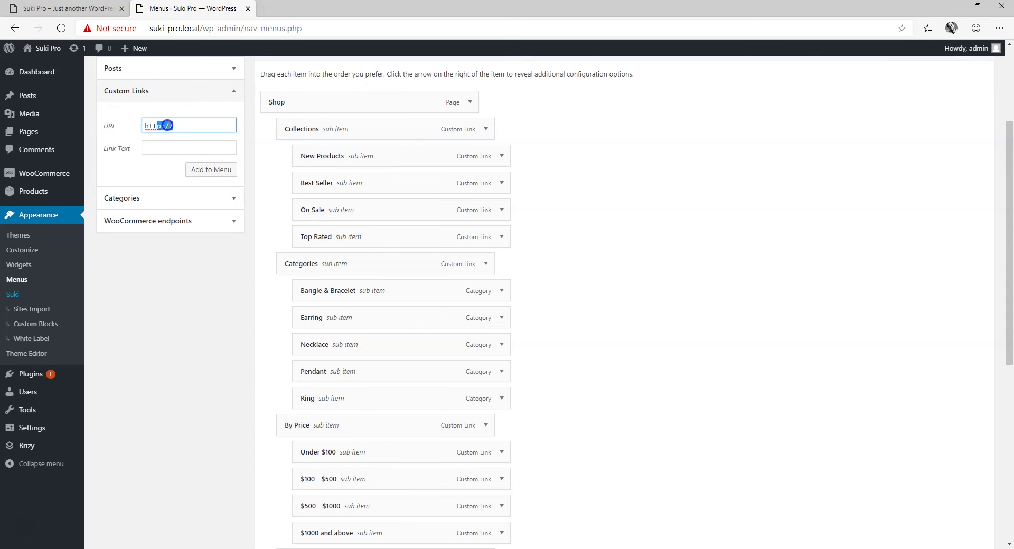
text(3)
key(Tab)
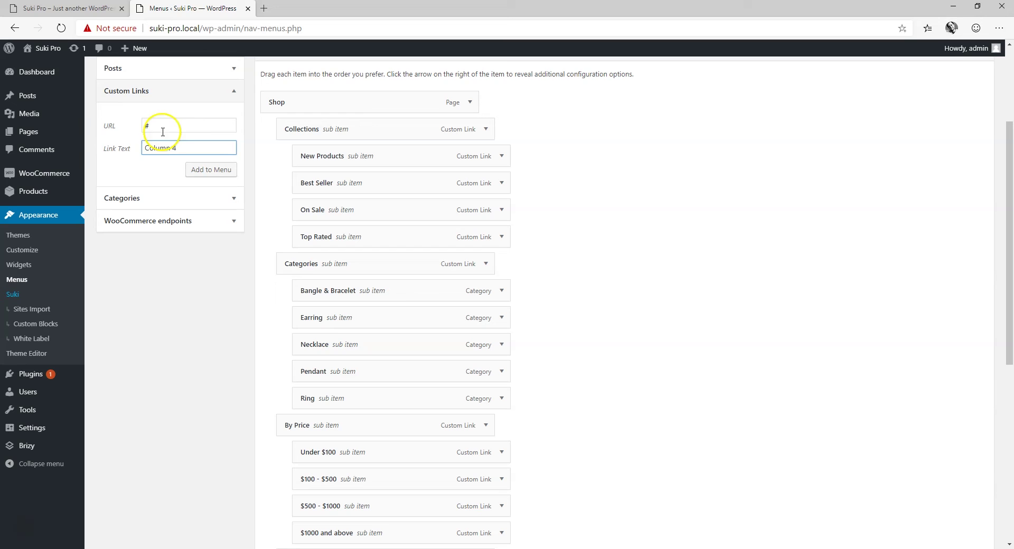
click(202, 170)
- Drag Column 1, 2, 3 and 4 rightward so each nests under Mega Menu
scroll(341, 229, down, 5)
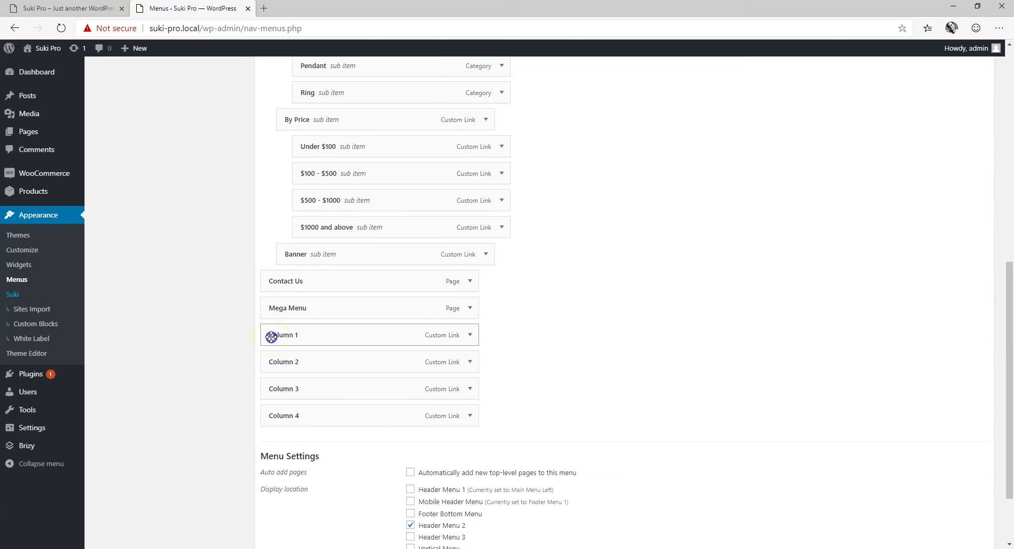
drag(271, 337, 291, 336)
drag(276, 361, 291, 362)
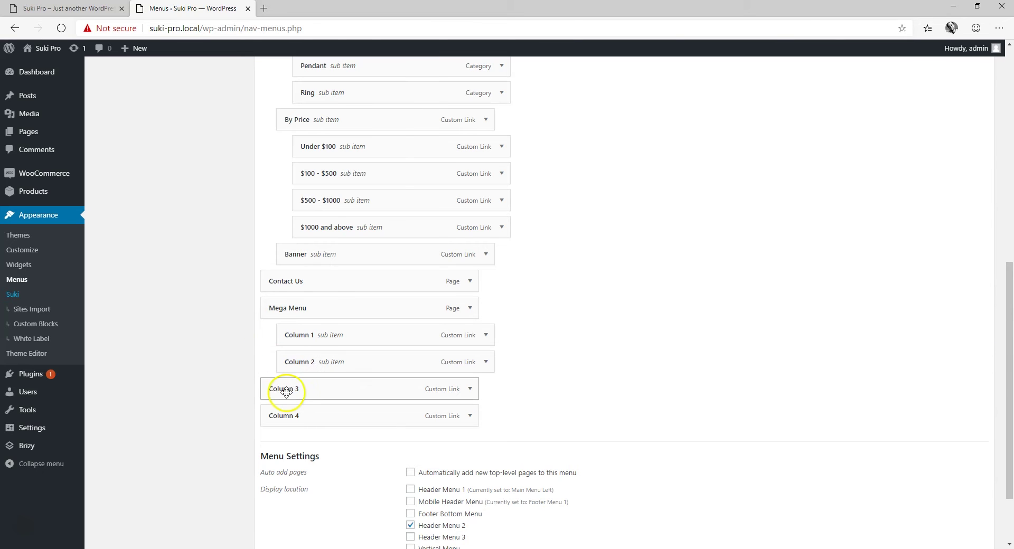
drag(285, 417, 322, 391)
drag(370, 418, 353, 417)
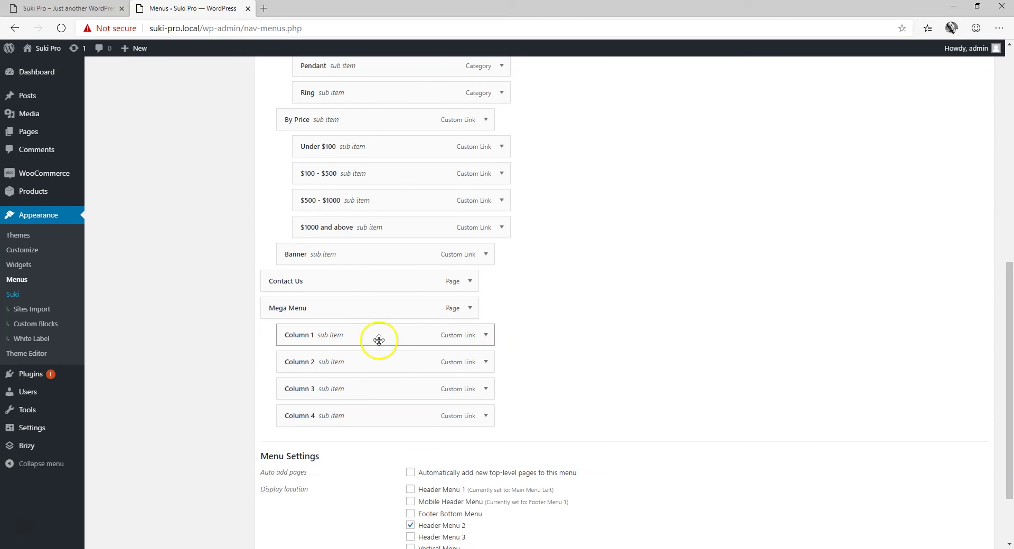
- Set Column 1's column width to 20% and disable its heading link, checking the live Shop menu, then save
click(486, 334)
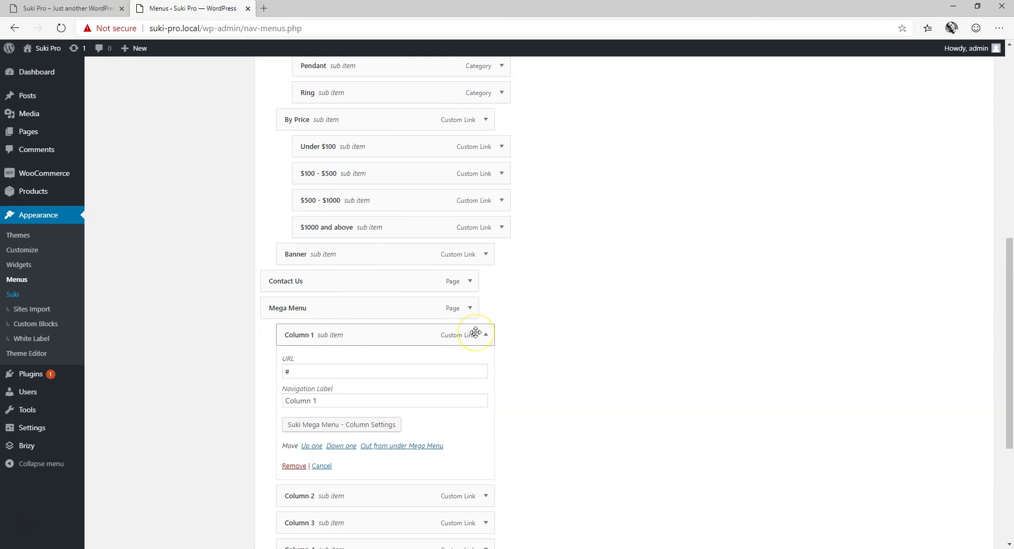
click(315, 429)
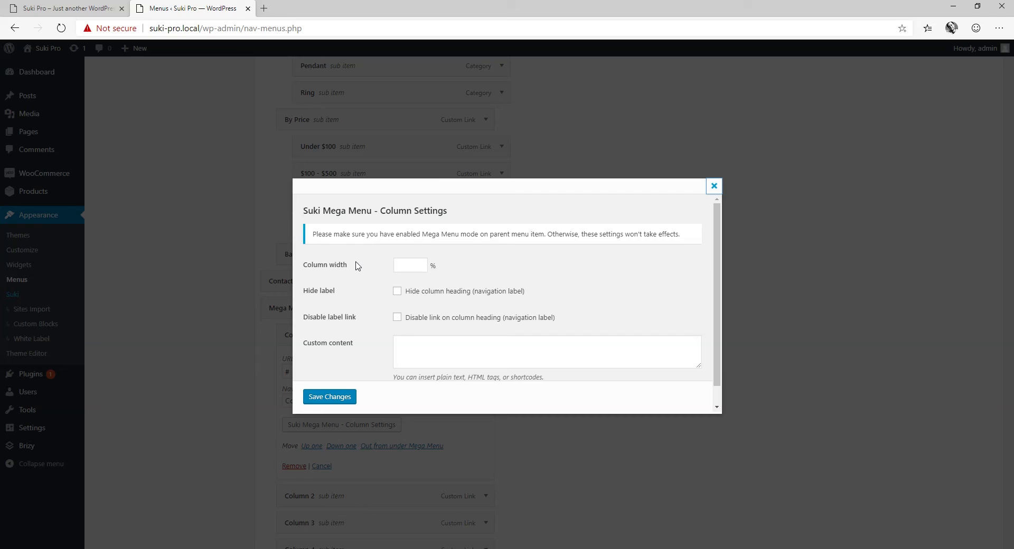
click(403, 264)
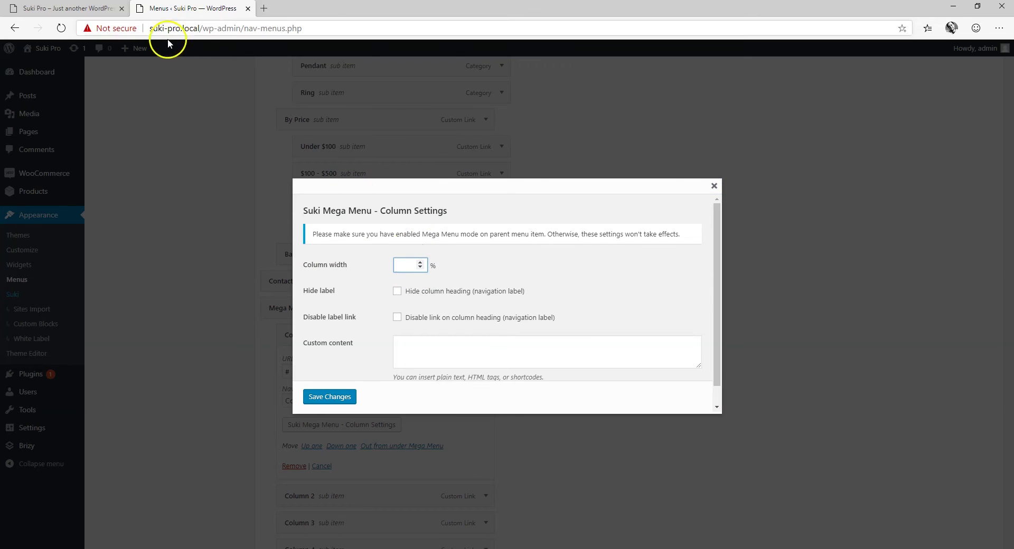
click(98, 8)
mouse_move(554, 121)
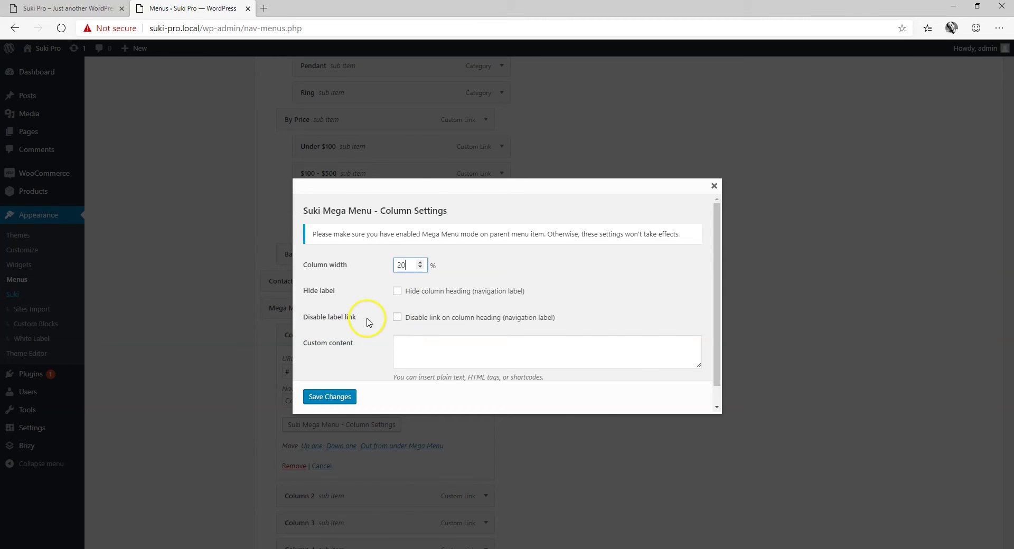
click(69, 8)
mouse_move(553, 120)
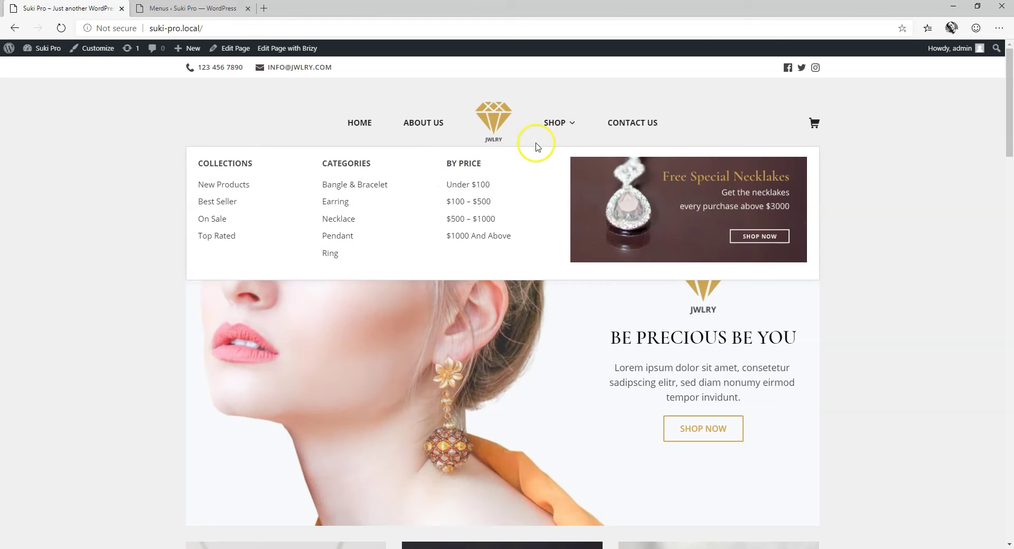
click(192, 8)
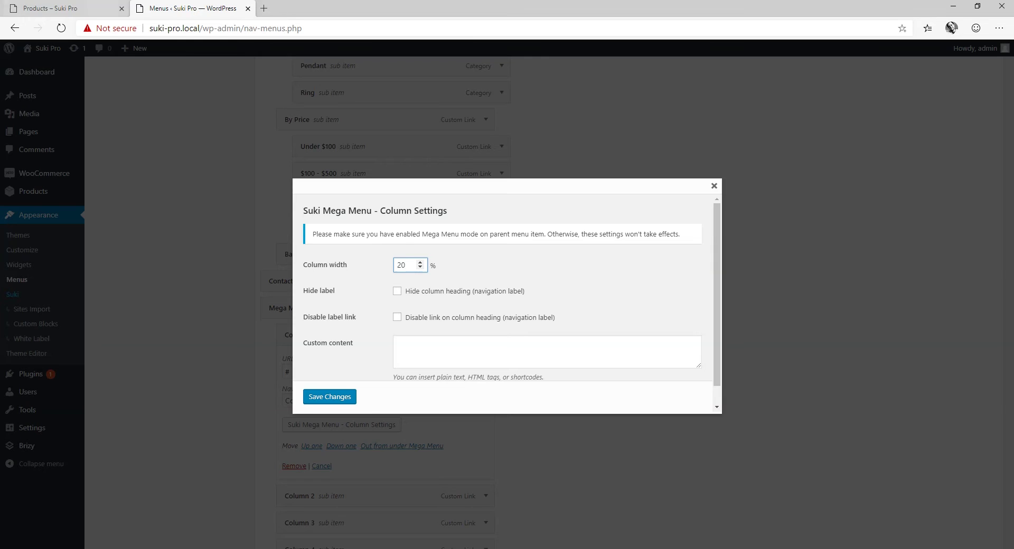
click(397, 318)
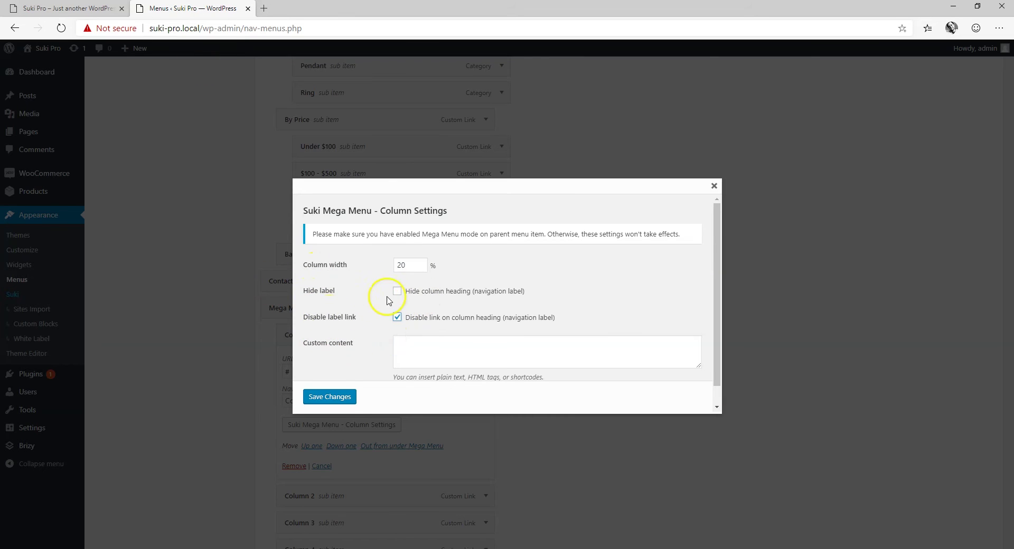
click(330, 397)
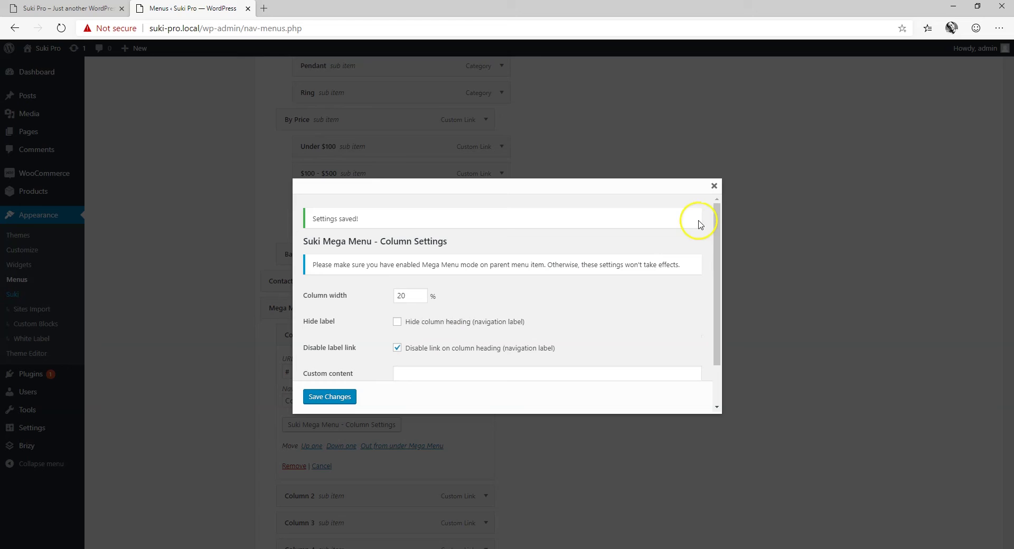
click(714, 187)
- Set Column 2's column width to 20% with the heading link disabled, and save
scroll(640, 210, down, 4)
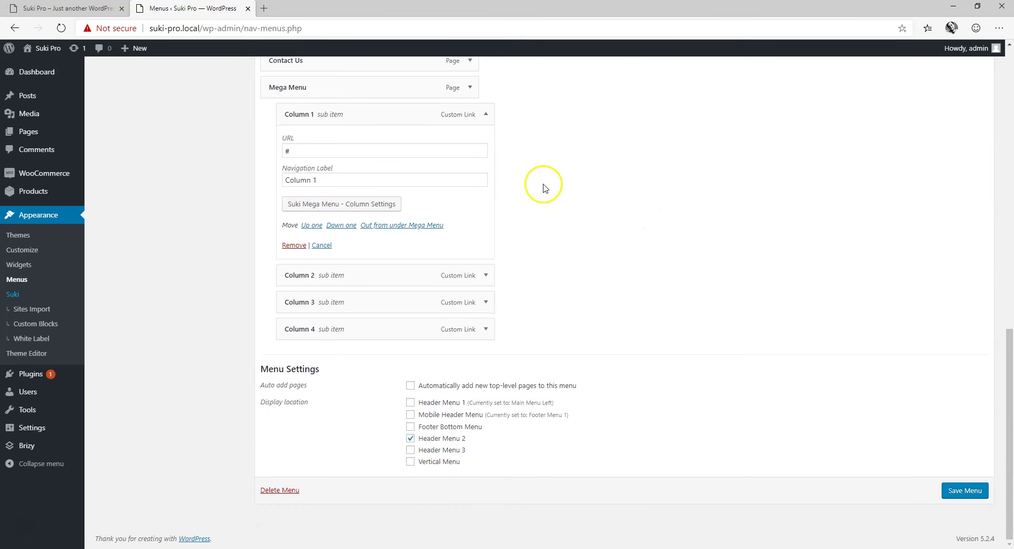
click(485, 112)
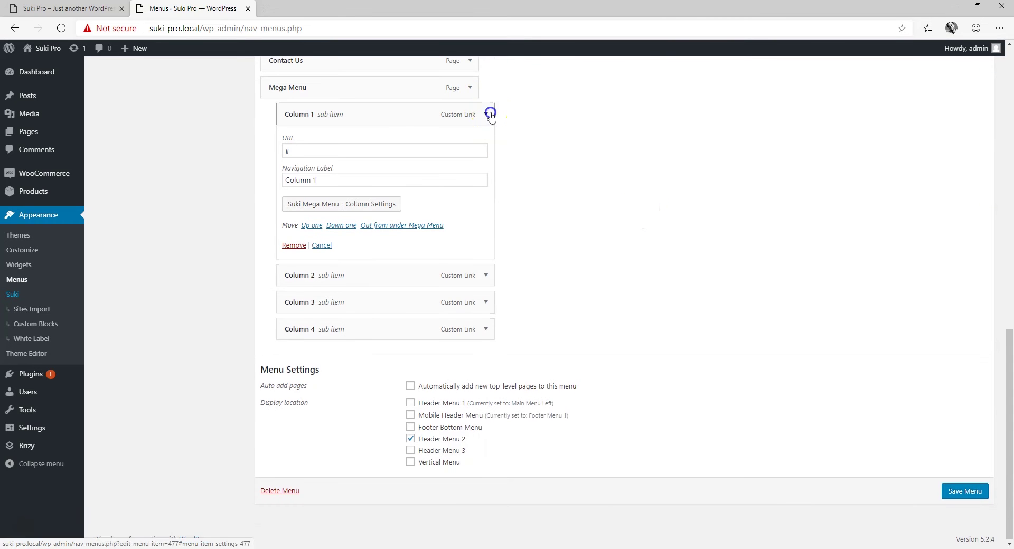
click(485, 275)
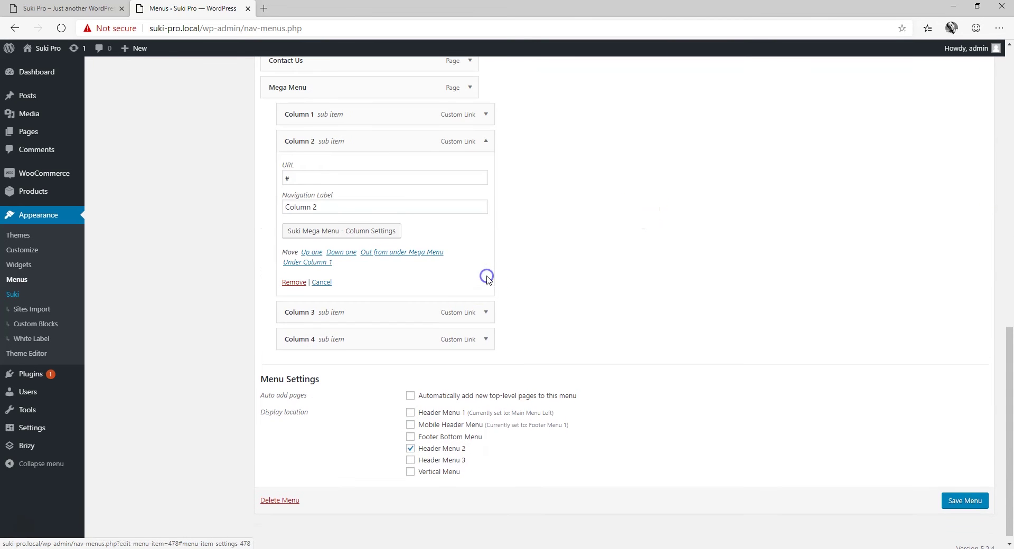
click(324, 235)
click(410, 267)
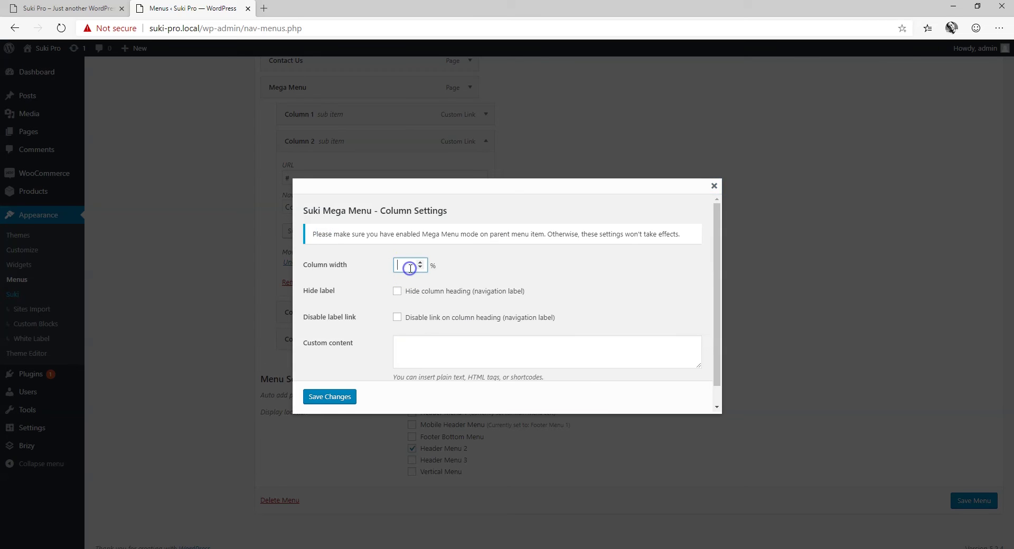
click(396, 317)
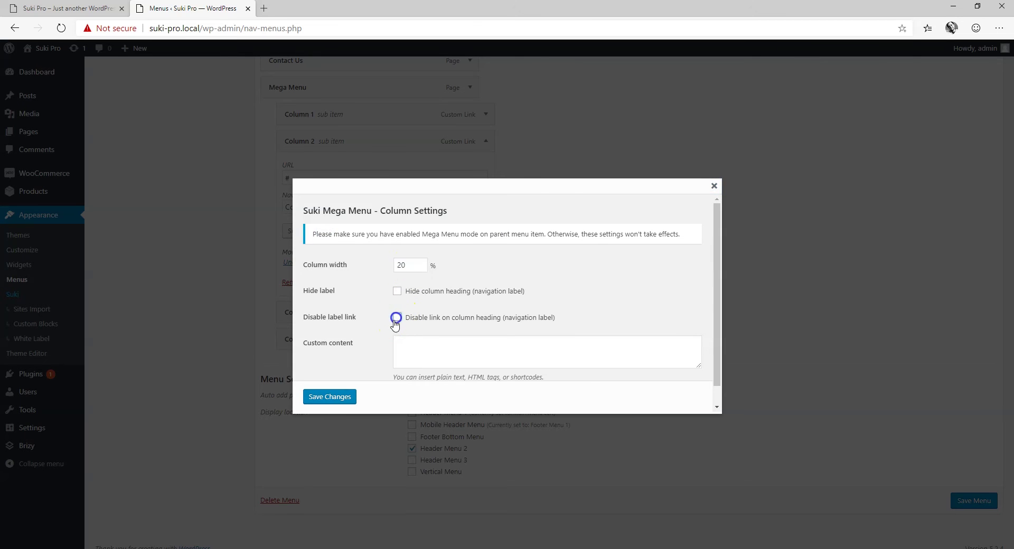
click(336, 396)
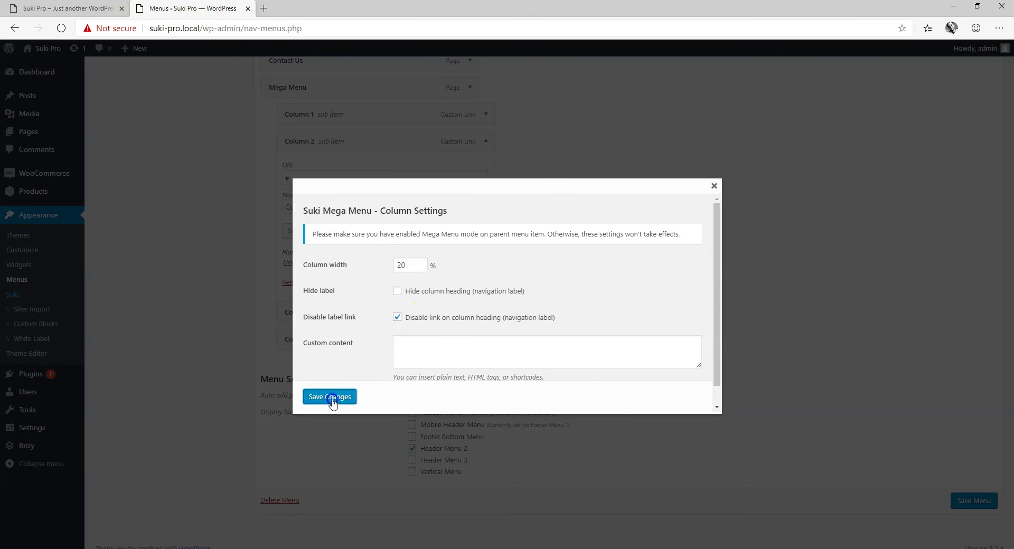
click(714, 186)
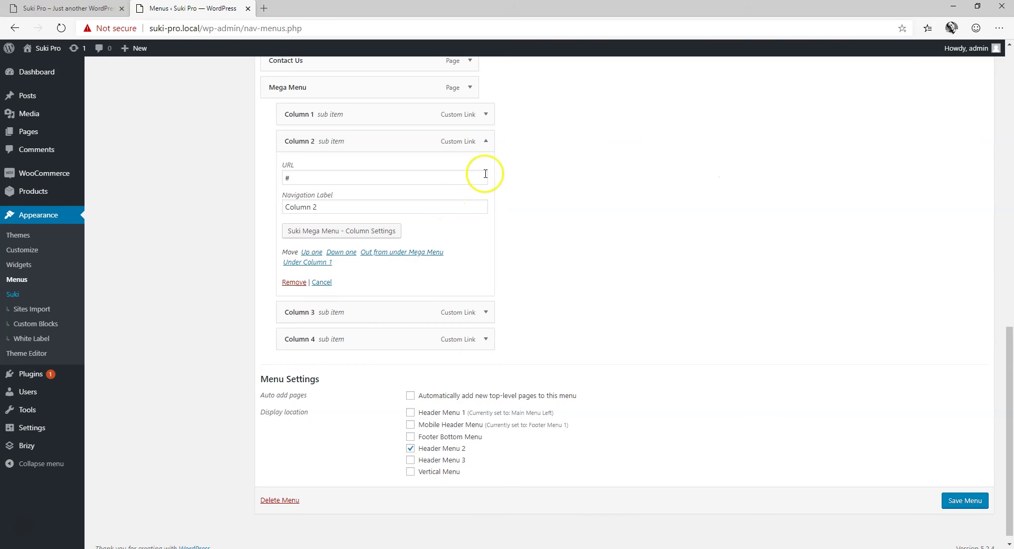
- Set Column 3's column width to 40% with the heading link disabled, and save
click(484, 141)
click(486, 303)
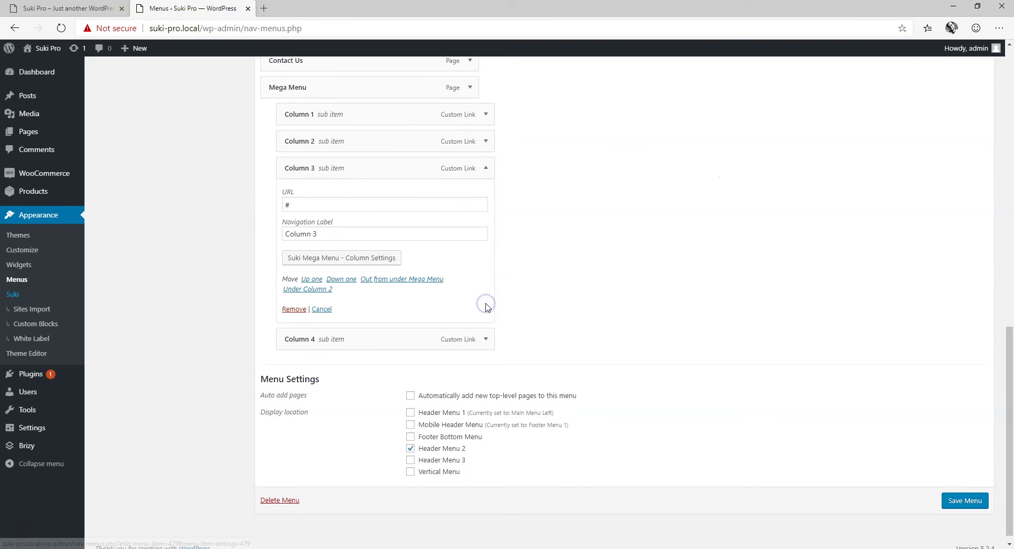
click(323, 259)
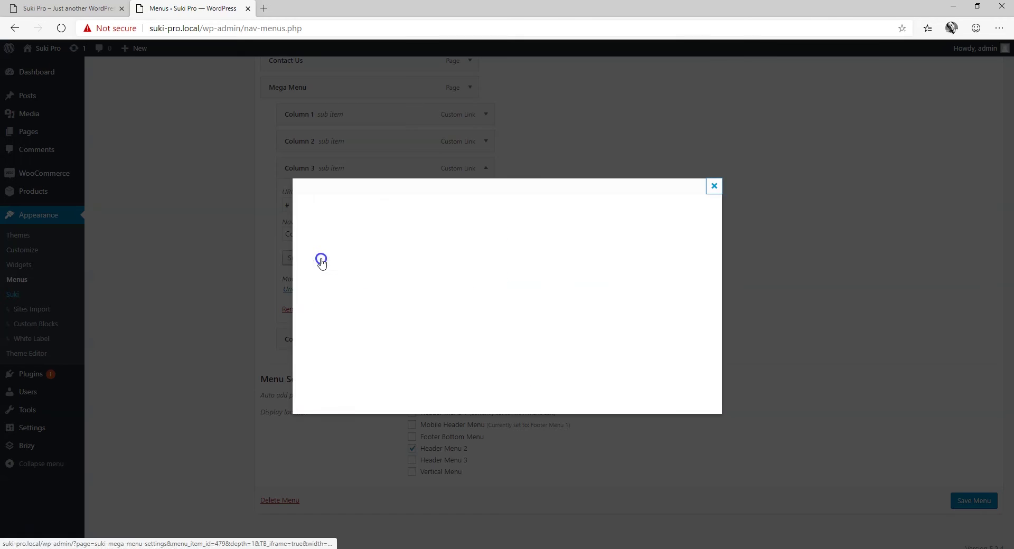
click(415, 267)
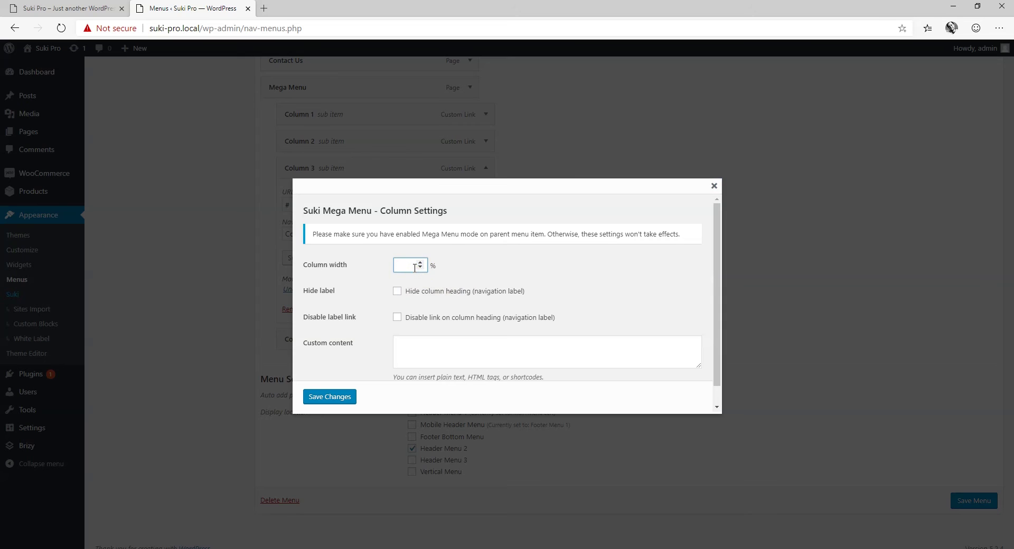
click(397, 317)
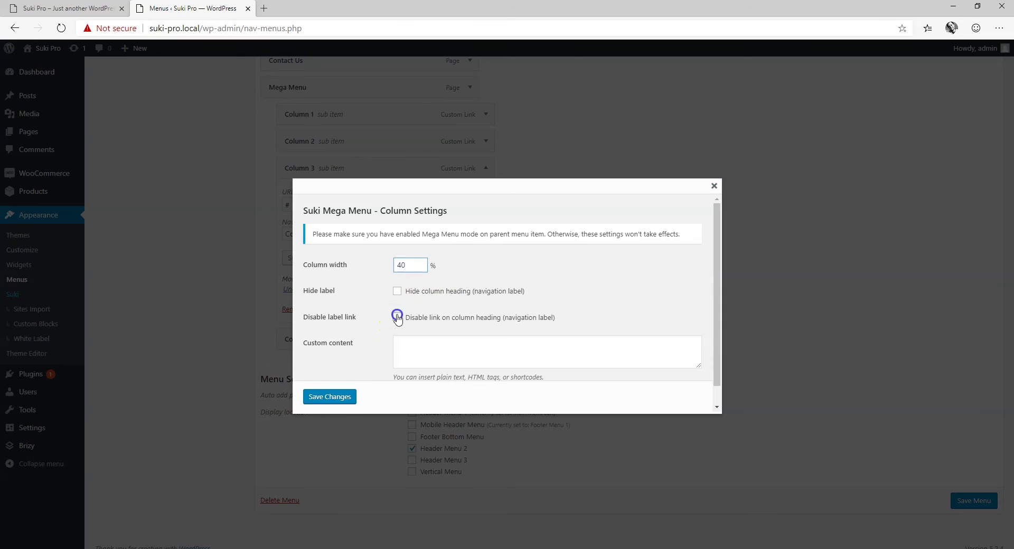
click(337, 401)
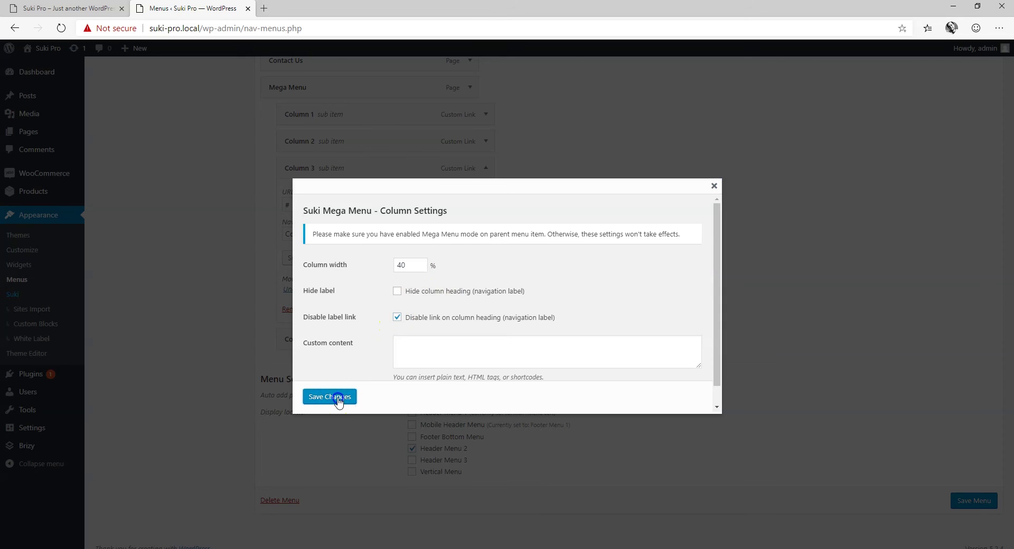
click(714, 186)
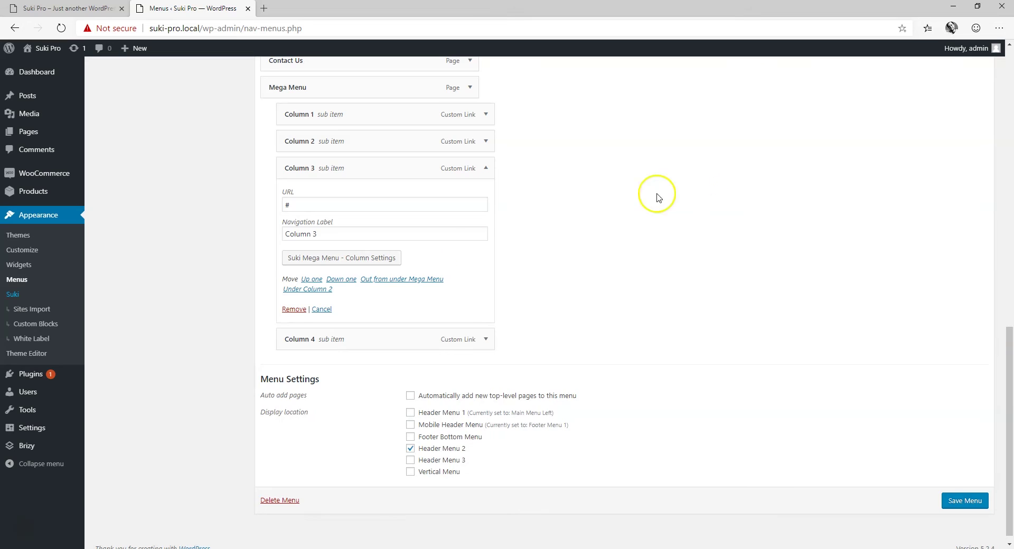
- Set Column 4's column width to 20% with the heading link disabled, and save
click(485, 168)
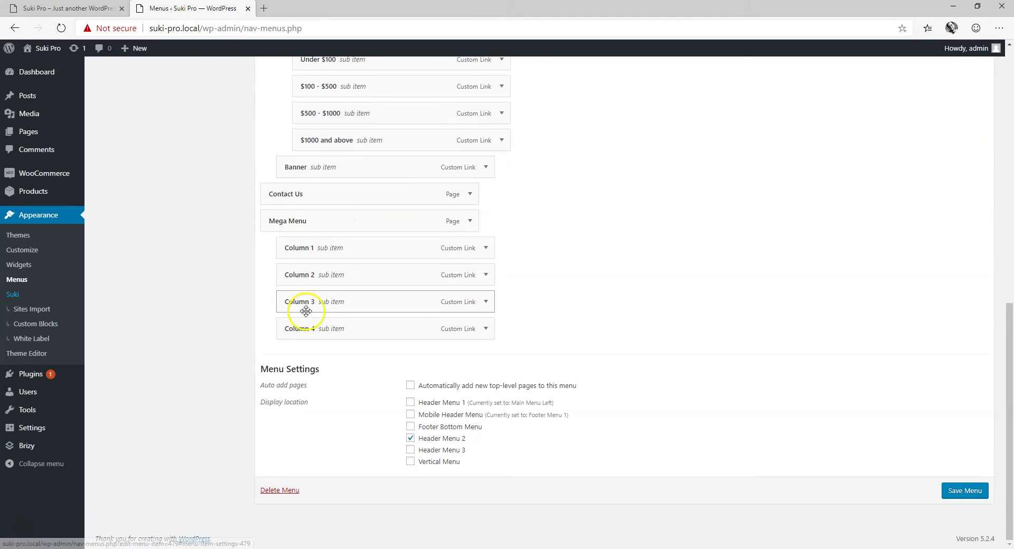
click(485, 329)
click(353, 291)
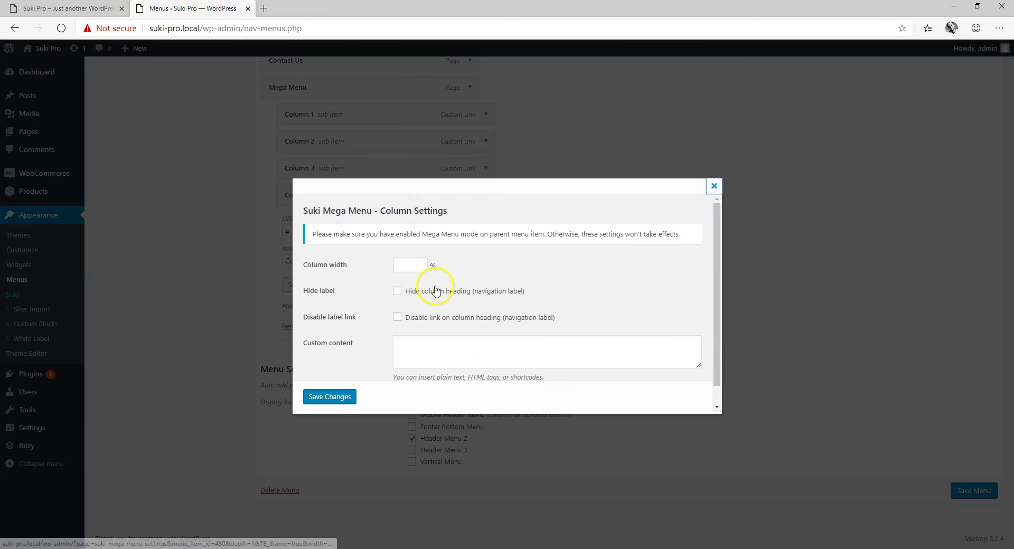
click(409, 264)
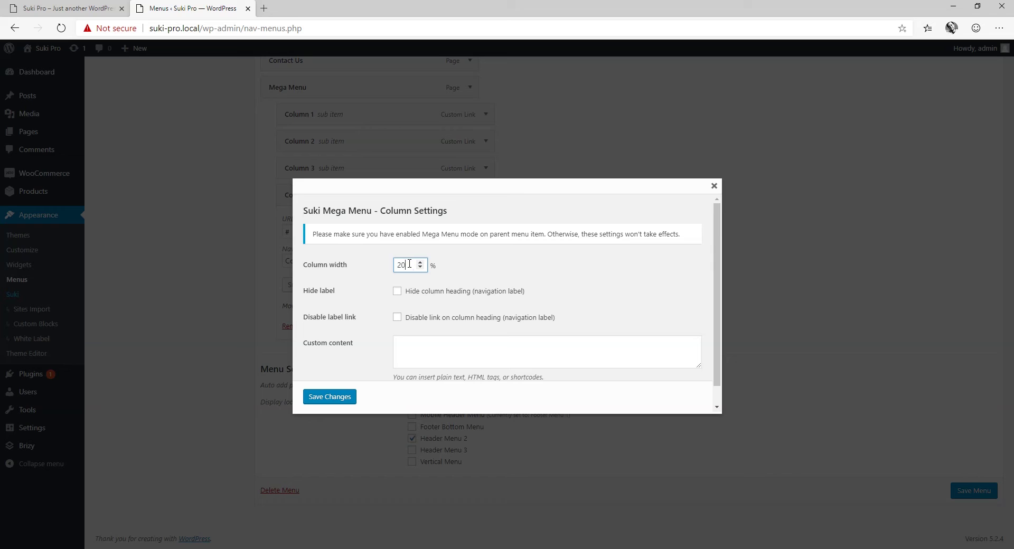
click(397, 317)
click(334, 397)
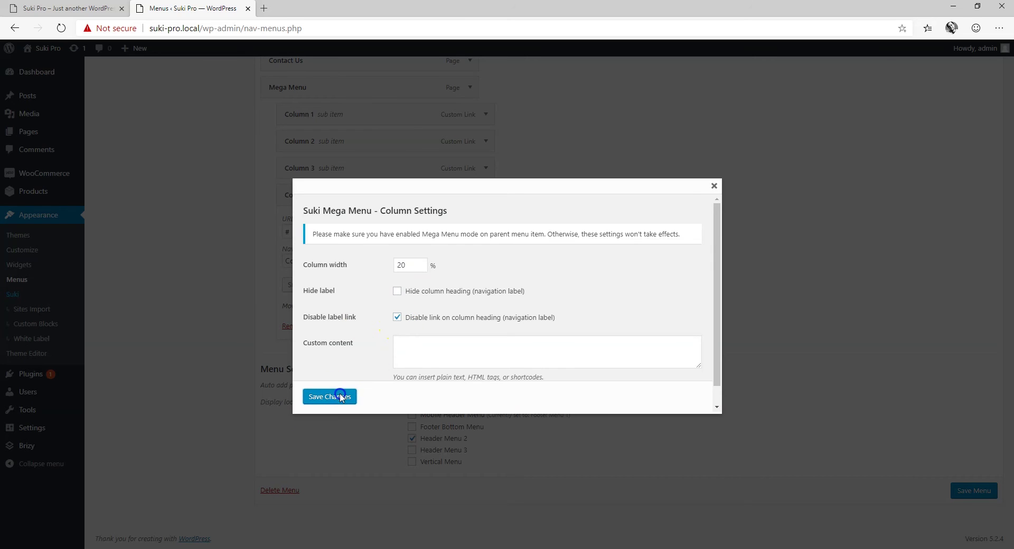
click(714, 186)
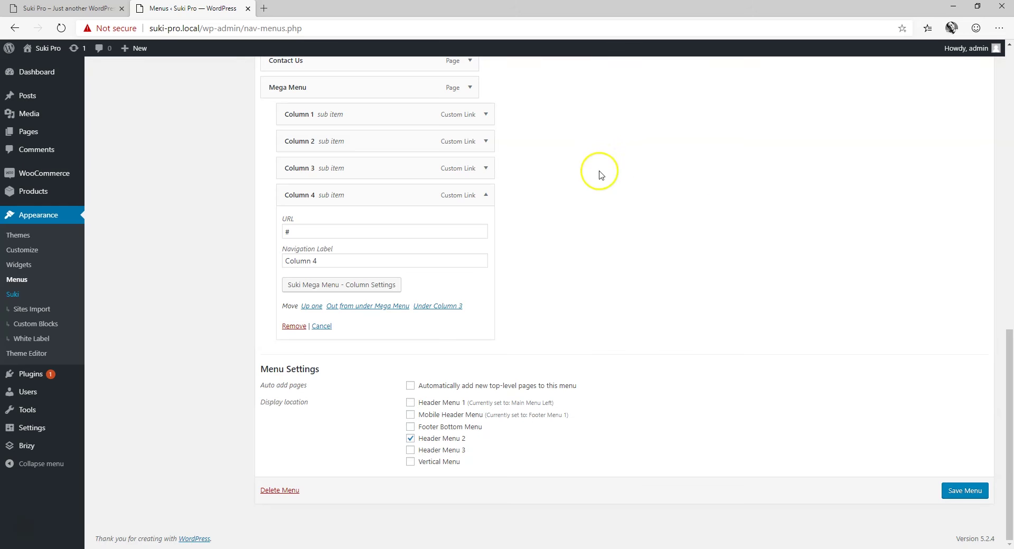
- Save Main Menu Right, reload the front page to see Column 1–4 headings, then return to Menus
click(957, 492)
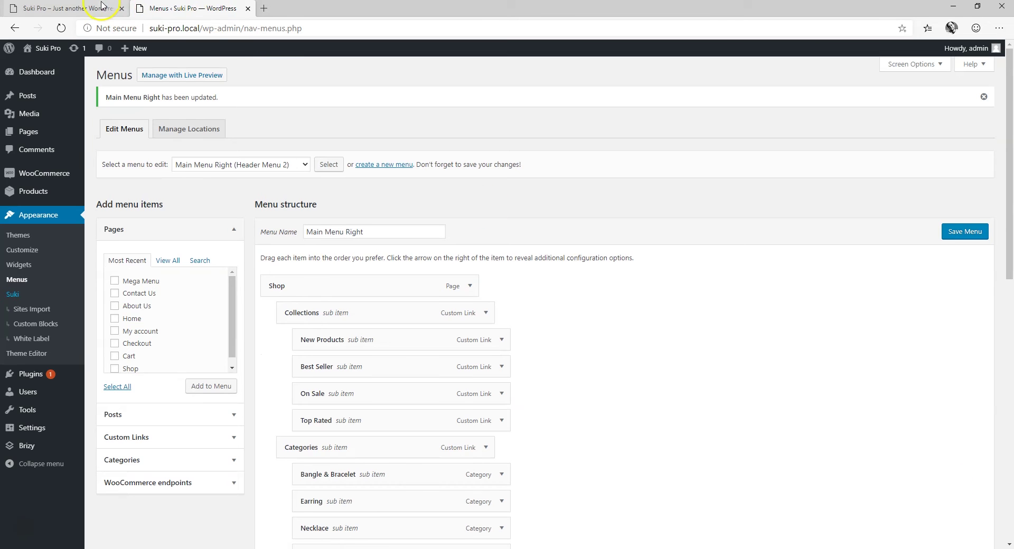
click(53, 9)
drag(53, 9, 217, 8)
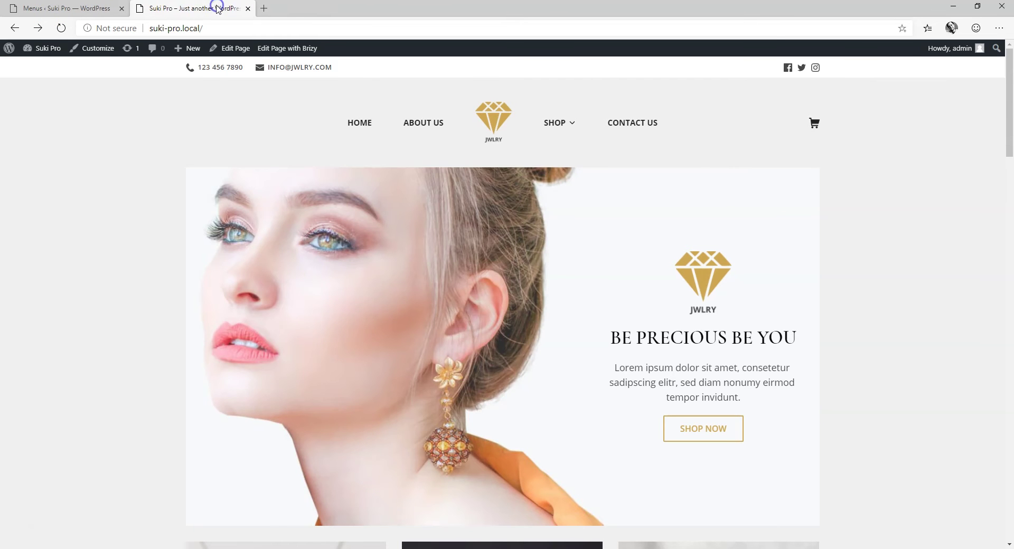
click(62, 28)
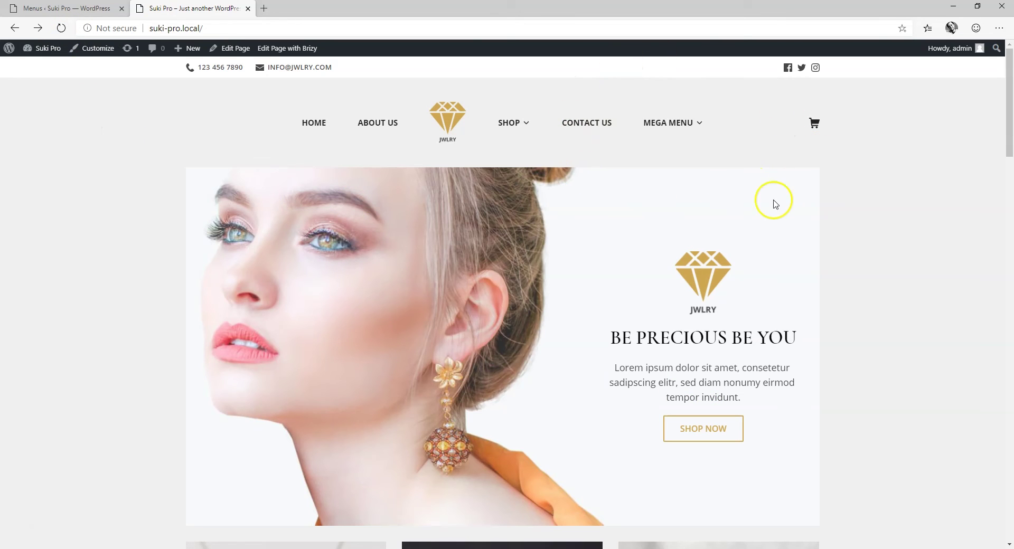
mouse_move(691, 127)
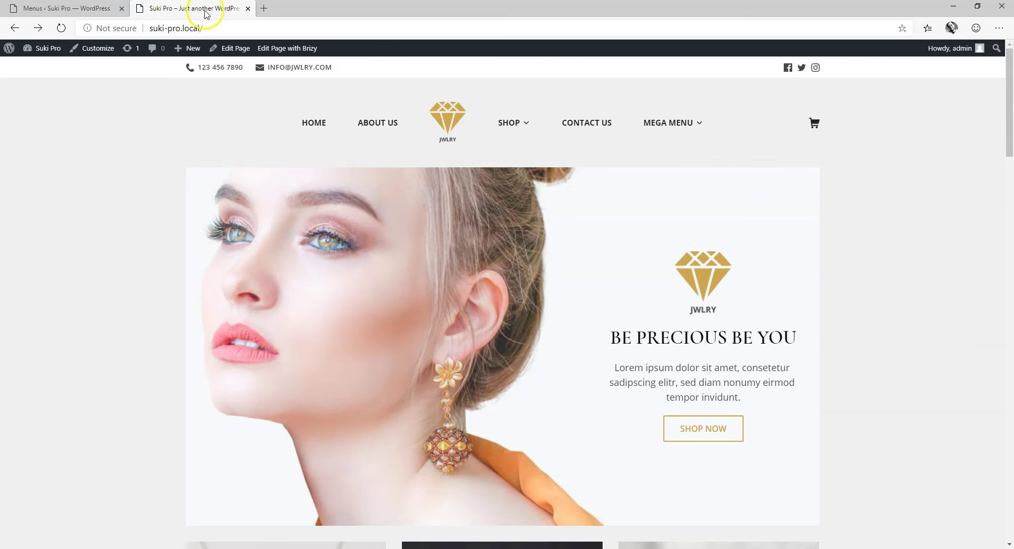
click(95, 8)
scroll(404, 198, down, 2)
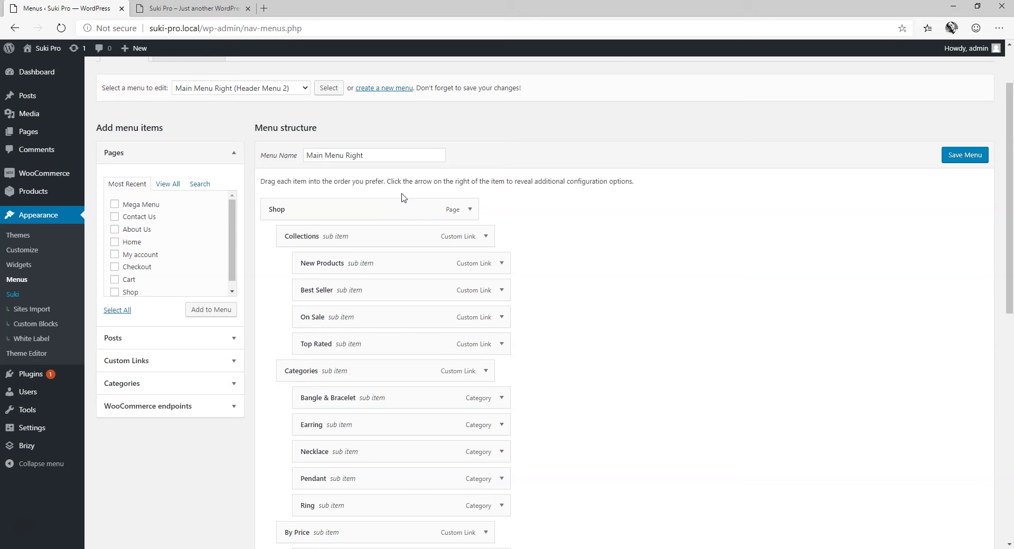
- Add custom links Link 1 through Link 3, each with URL #, to Main Menu Right
click(232, 360)
click(174, 256)
key(Return)
click(181, 230)
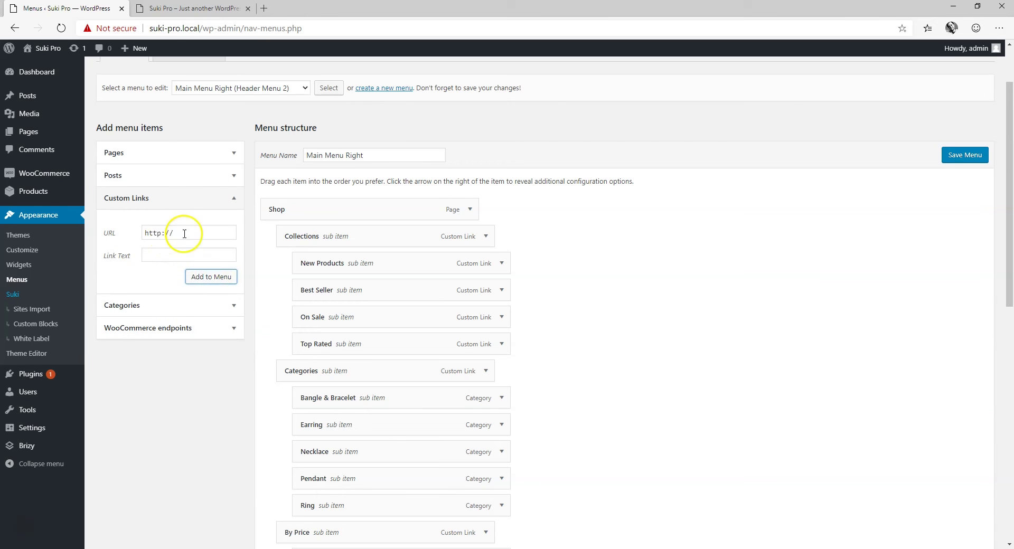
text(#)
key(Tab)
text(Link)
key(Return)
click(97, 233)
text(#)
key(Tab)
text(Link 3)
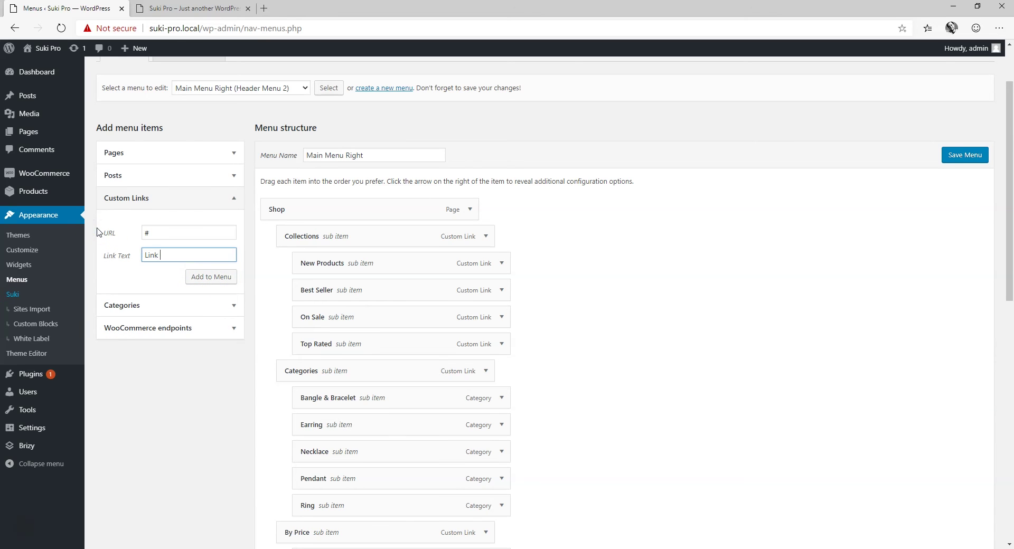
click(211, 277)
- Nest Links 1, 2 and 3 under Column 1 as sub items
scroll(402, 280, down, 9)
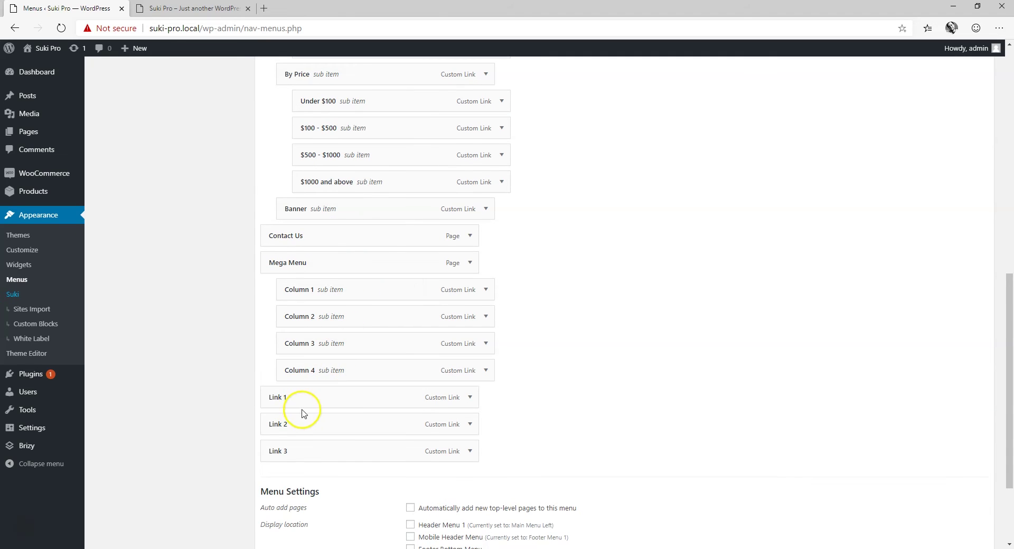
drag(301, 402, 349, 320)
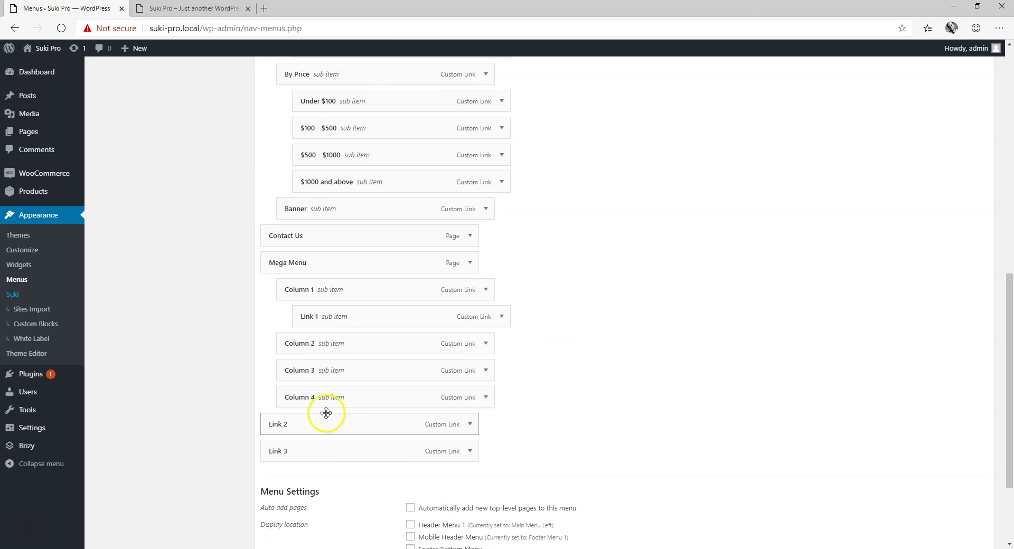
drag(326, 418, 351, 340)
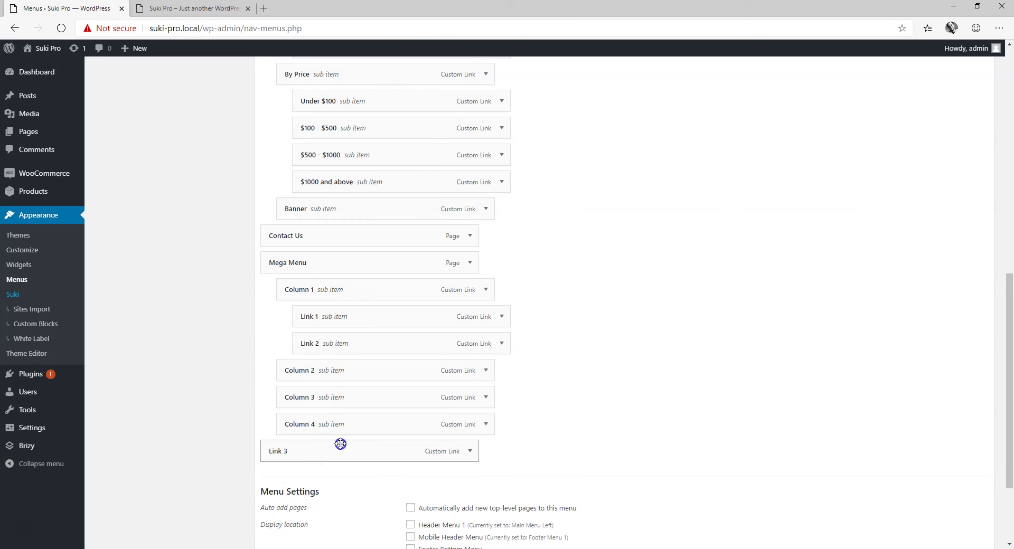
drag(340, 444, 369, 366)
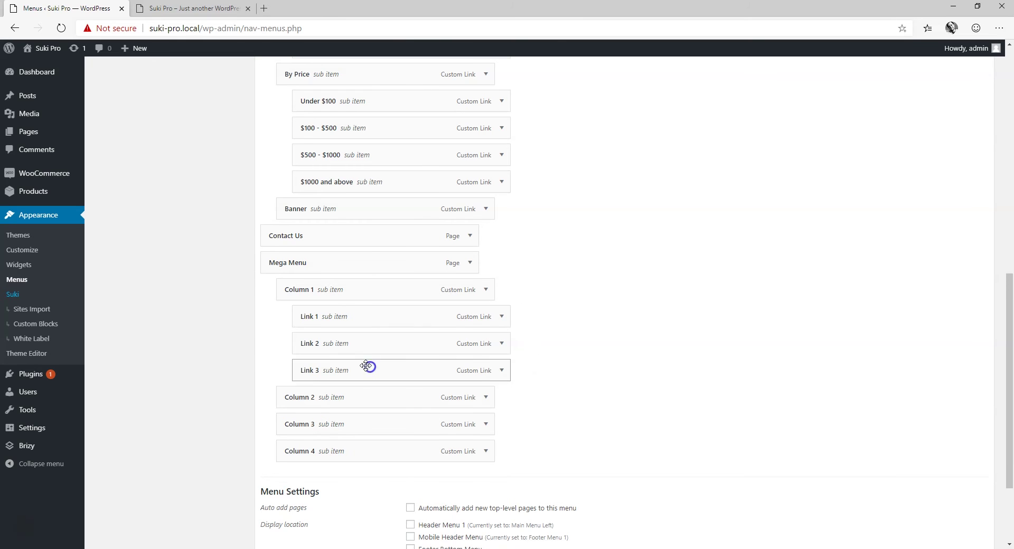
click(503, 316)
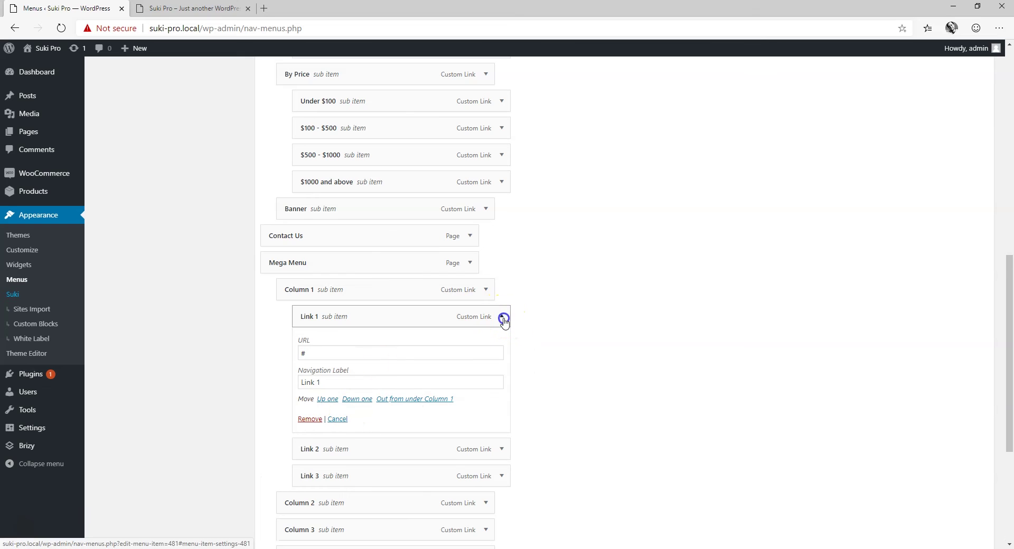
click(502, 317)
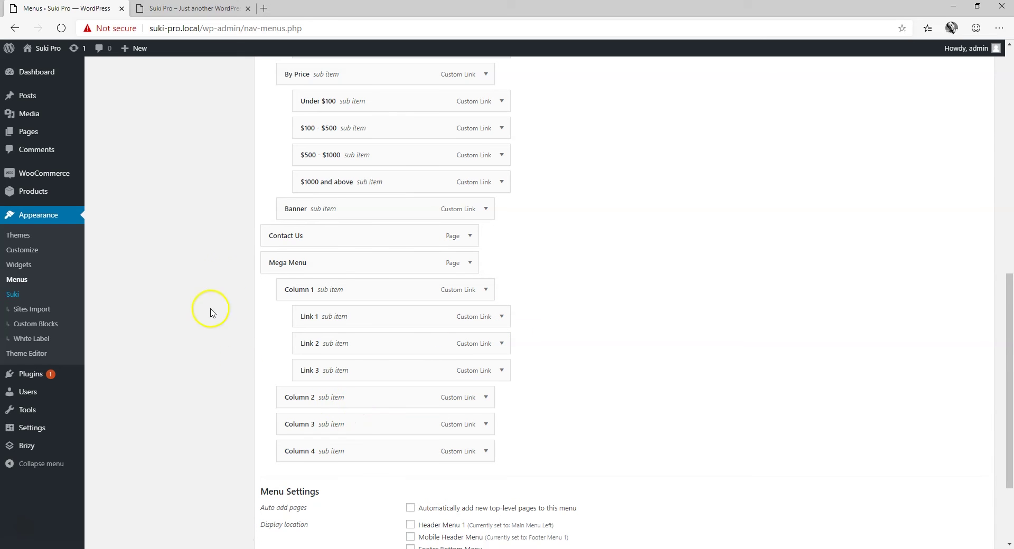
- Add the remaining # custom links through Link 11 and Link 15 to the menu
scroll(214, 266, up, 5)
scroll(214, 267, up, 5)
click(117, 312)
key(ctrl+a)
text(#)
key(Tab)
text(Link 7)
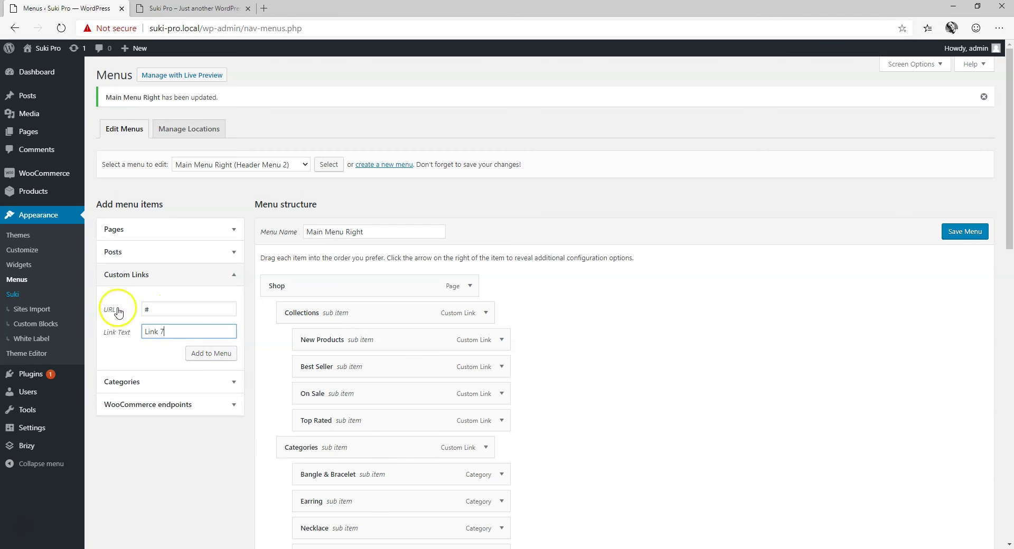
key(BackSpace)
text(11)
click(211, 353)
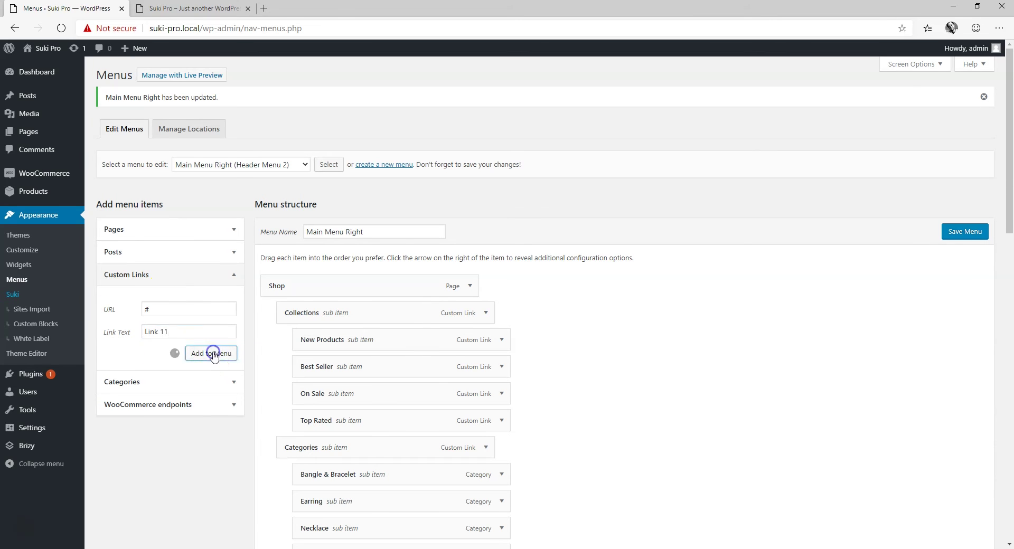
click(108, 311)
text(#)
key(Tab)
text(Link 15)
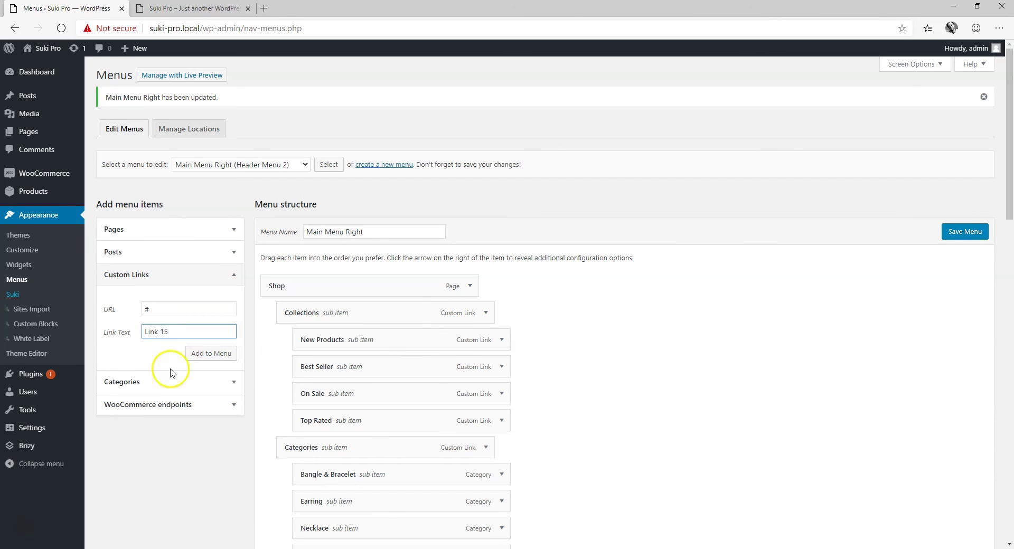
click(212, 354)
- Nest Links 4–5 under Column 2 and Links 6–9 under Column 3
scroll(306, 338, down, 8)
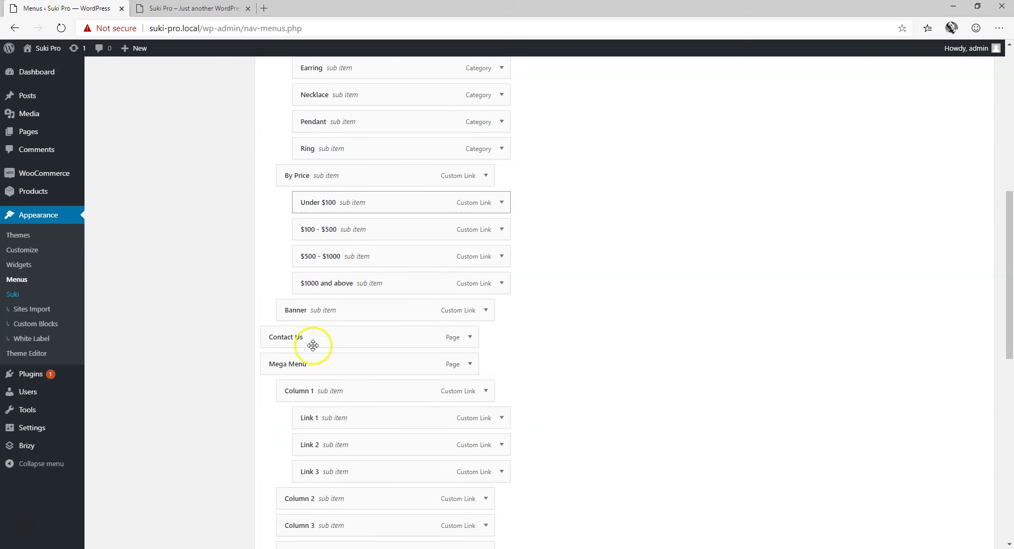
scroll(312, 340, down, 7)
scroll(312, 343, up, 2)
drag(320, 328, 358, 265)
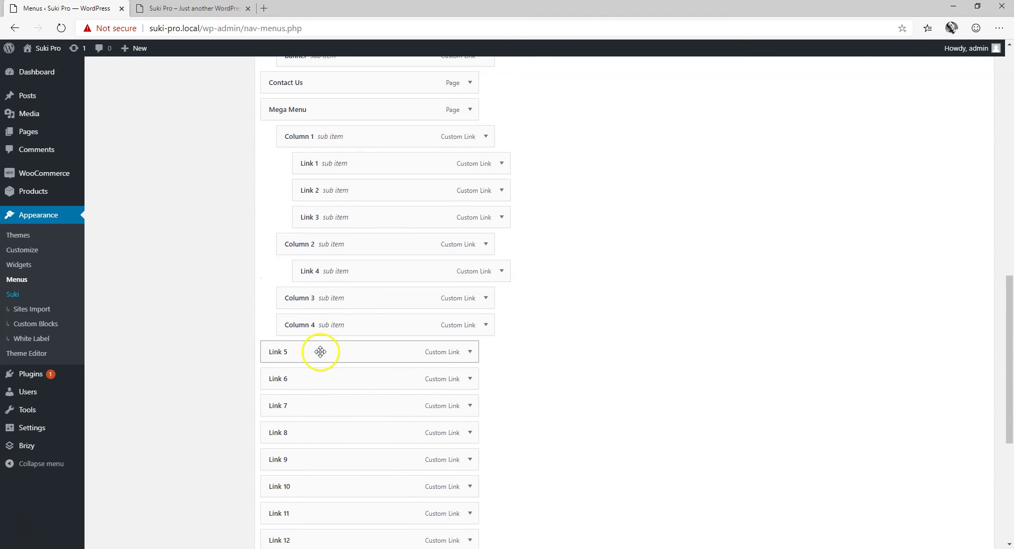
drag(321, 352, 355, 295)
drag(319, 376, 355, 351)
drag(328, 405, 355, 379)
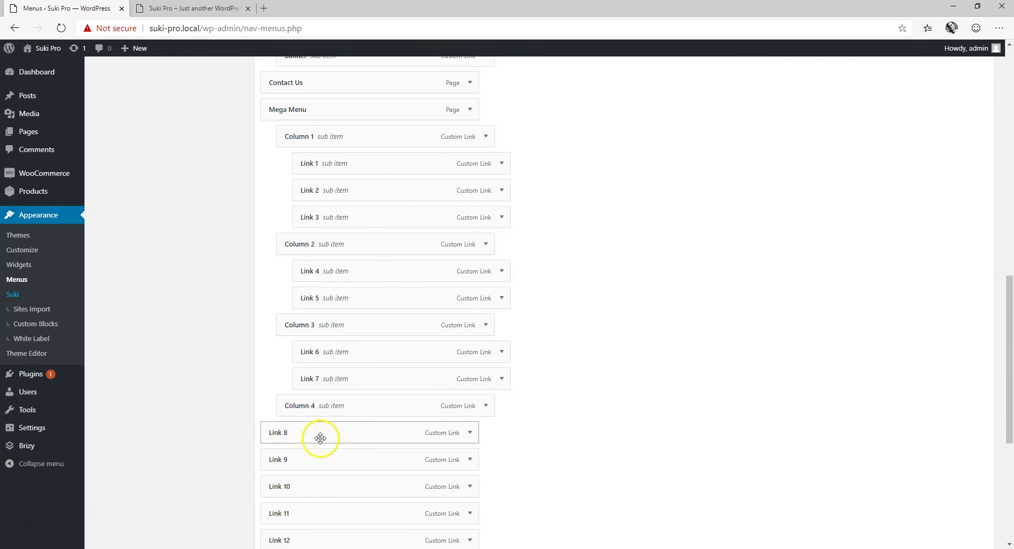
drag(320, 438, 359, 413)
drag(333, 452, 402, 426)
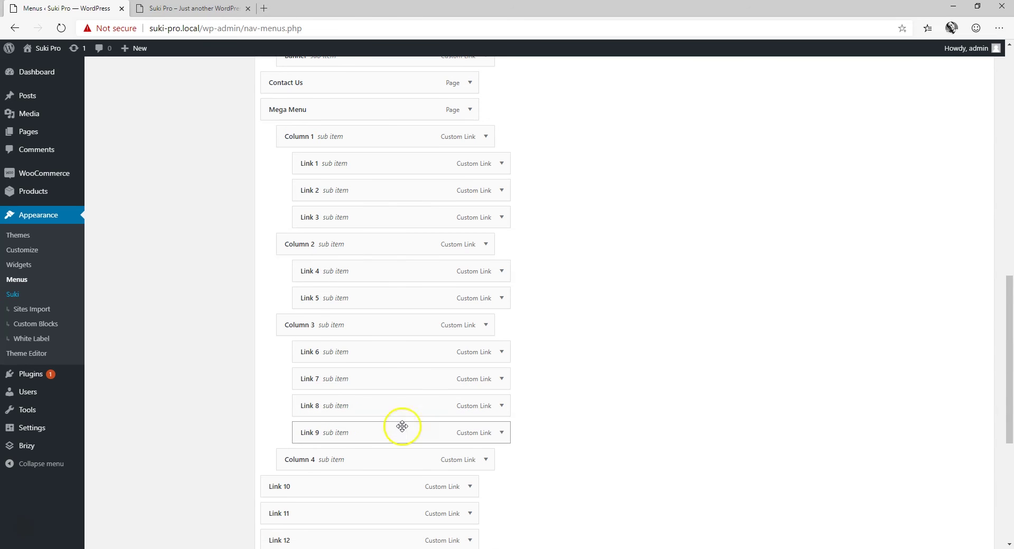
- Nest Links 10–11 under Column 3 and Links 12–15 under Column 4, then save the menu
scroll(403, 400, down, 4)
drag(340, 256, 373, 223)
drag(321, 285, 362, 258)
drag(304, 316, 337, 312)
drag(326, 339, 364, 339)
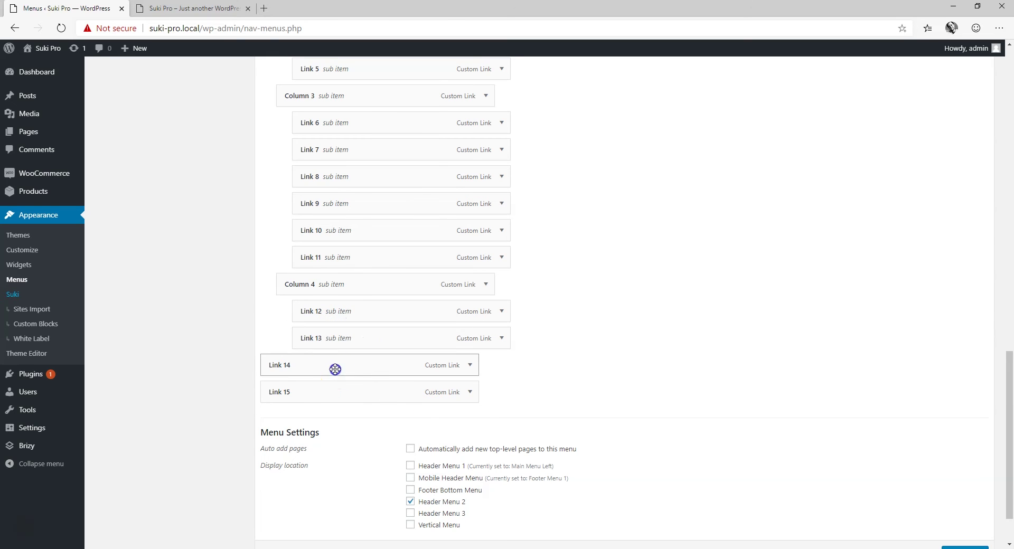
drag(335, 369, 355, 391)
scroll(720, 394, down, 2)
click(961, 491)
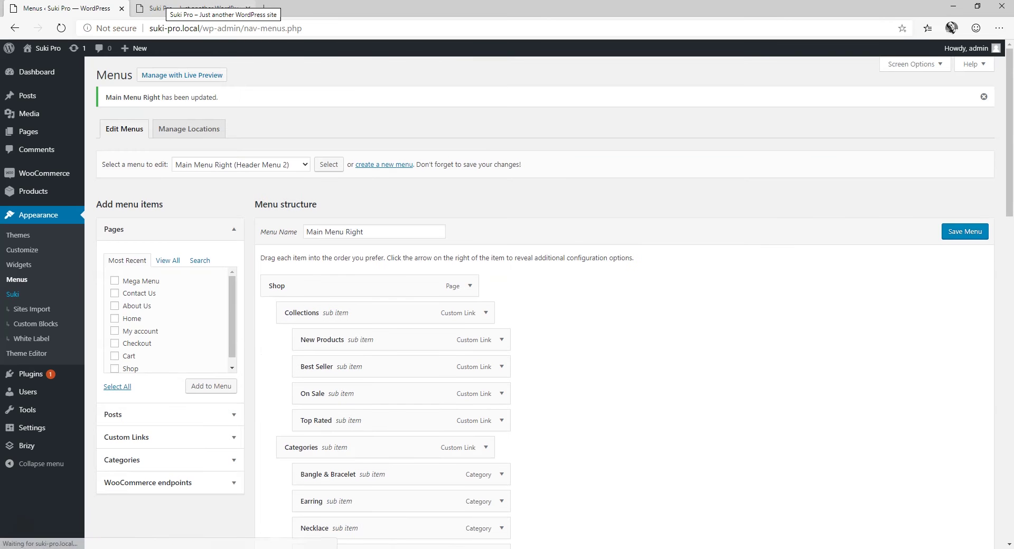
- Reload the live storefront and preview the Mega Menu's four link columns
click(232, 9)
click(62, 29)
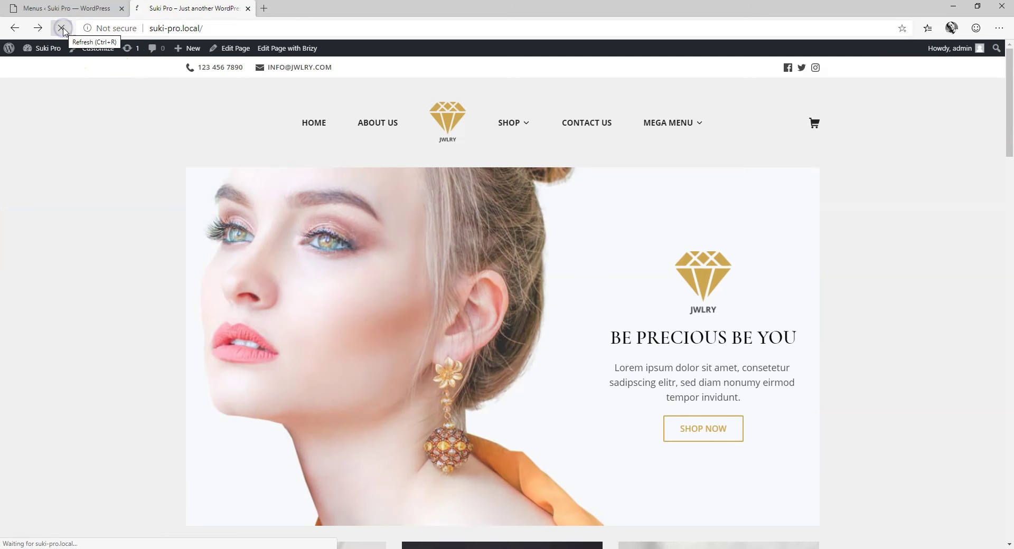
click(657, 123)
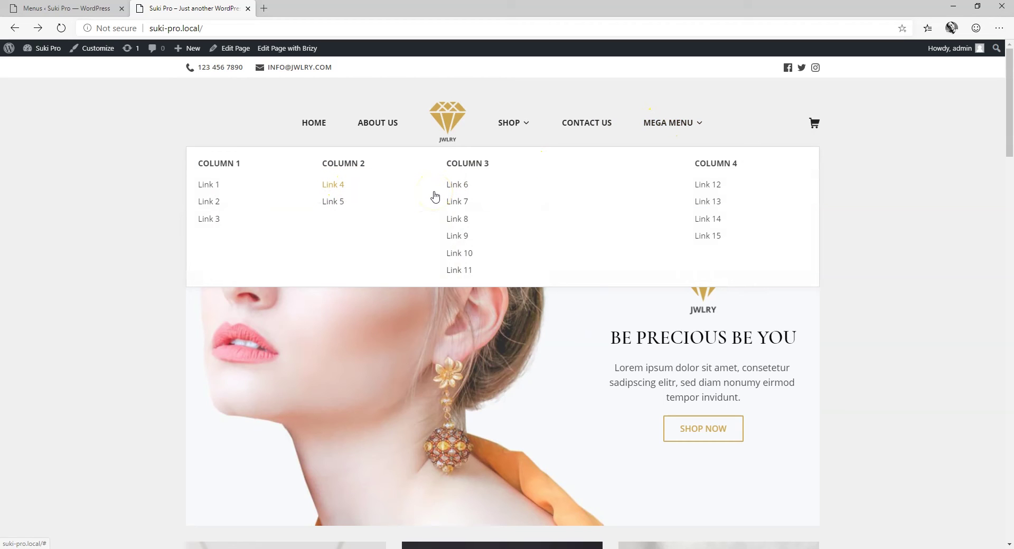
mouse_move(516, 113)
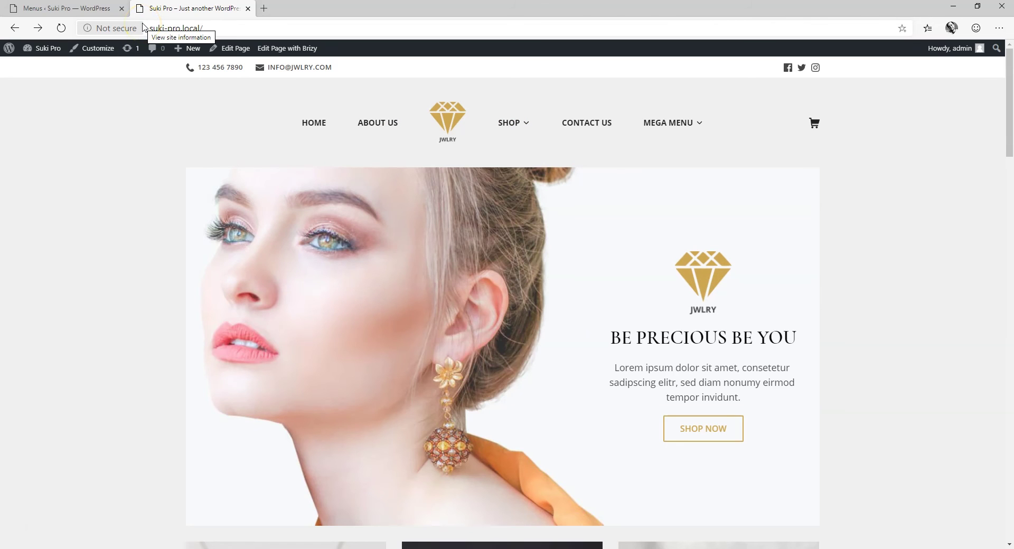
- Open the Banner column's mega menu settings and review its [suki_block id="317"] custom content
click(100, 7)
scroll(575, 272, down, 15)
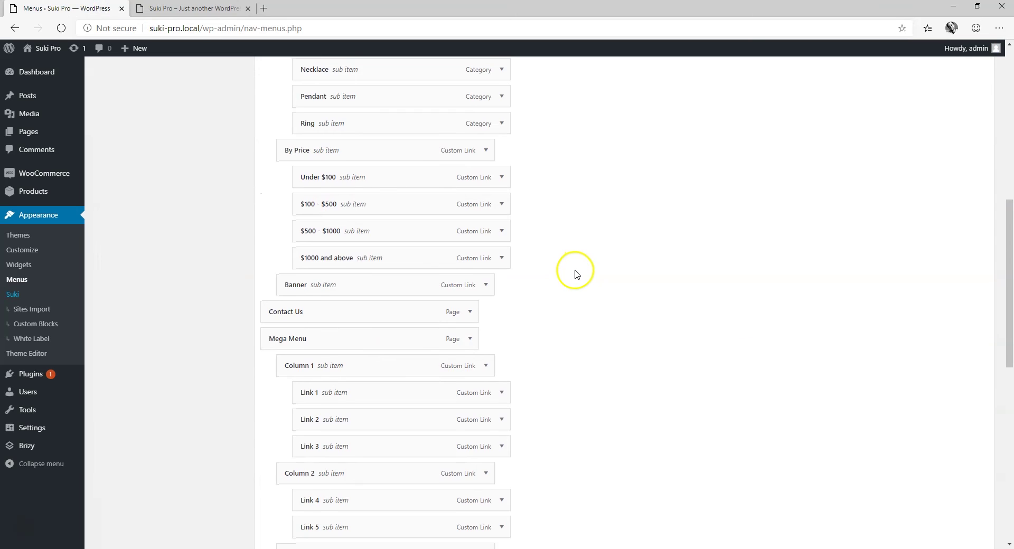
scroll(579, 271, up, 4)
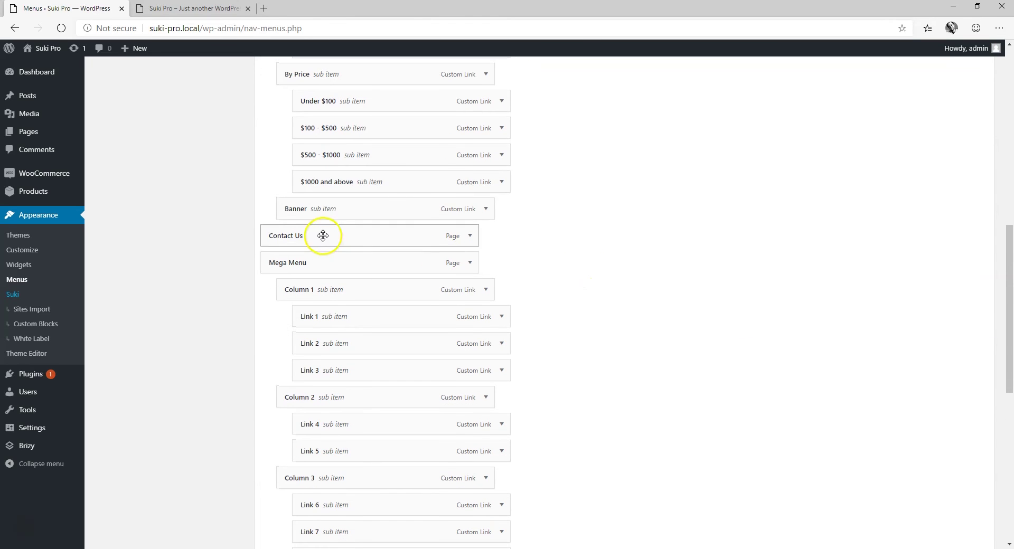
click(486, 209)
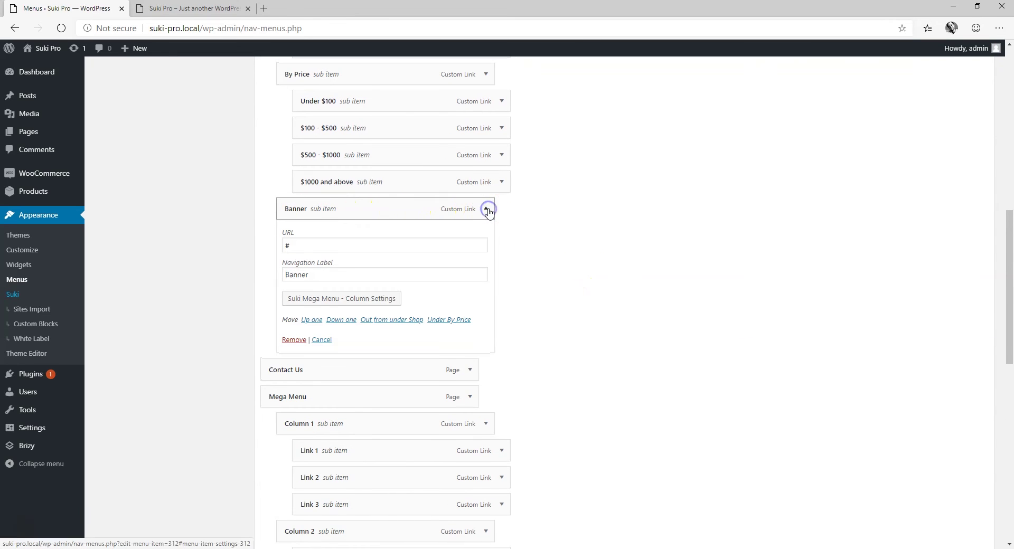
click(363, 299)
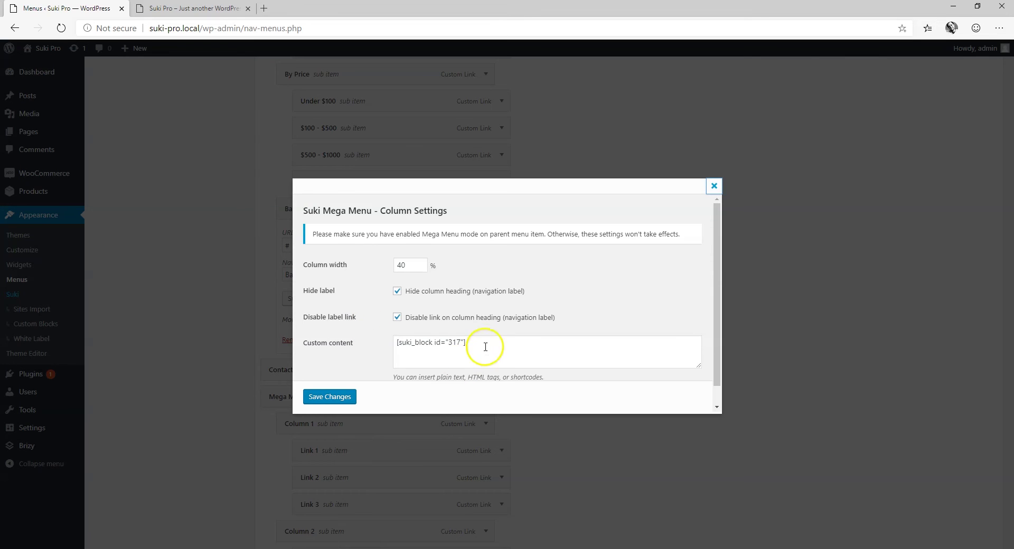
drag(480, 351, 395, 346)
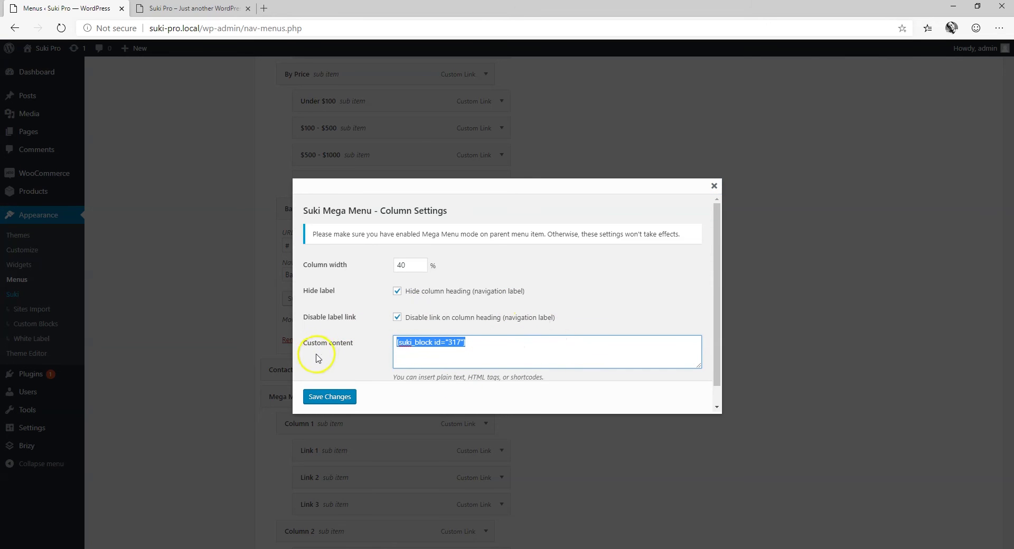
click(515, 350)
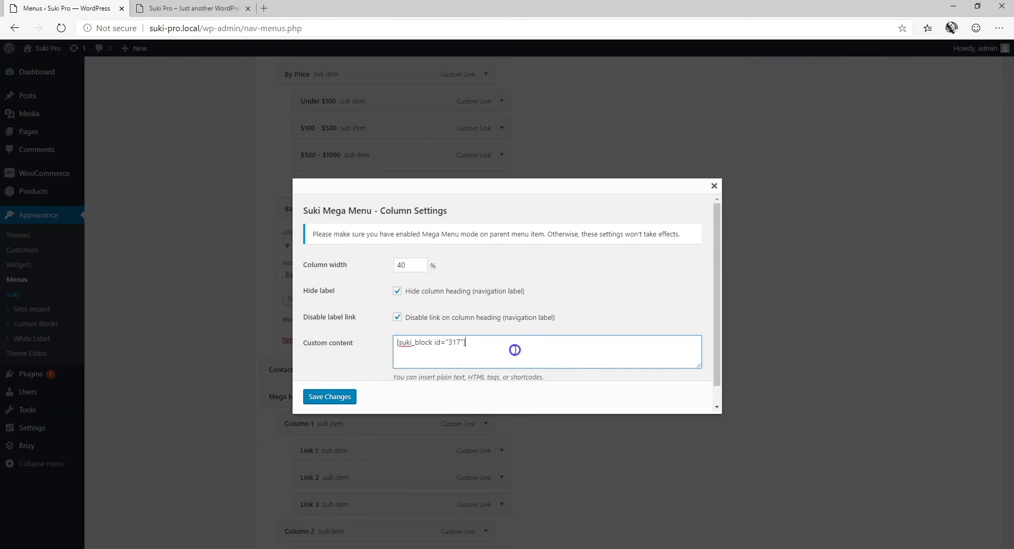
- Save the Banner column settings, then save the updated Main Menu Right menu
click(332, 397)
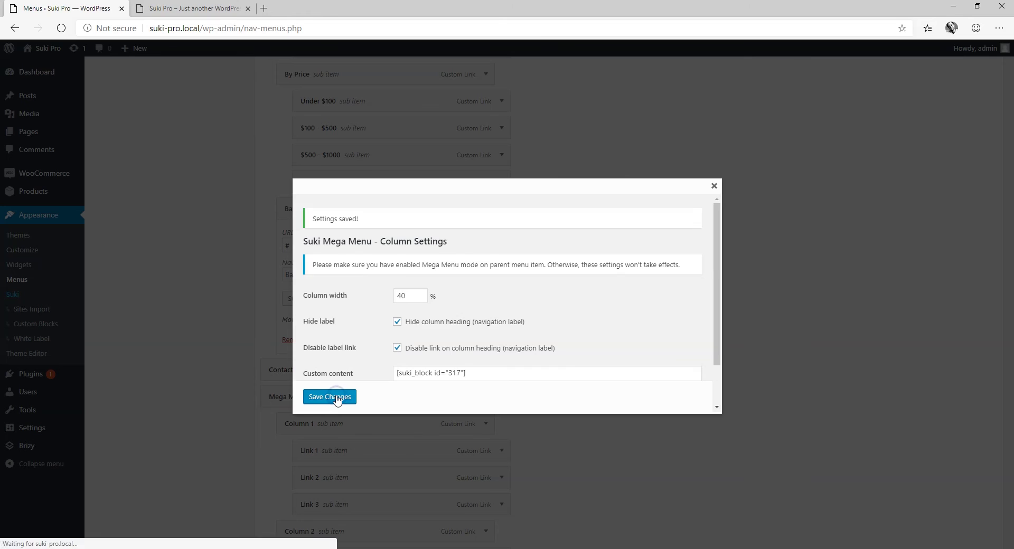
click(713, 186)
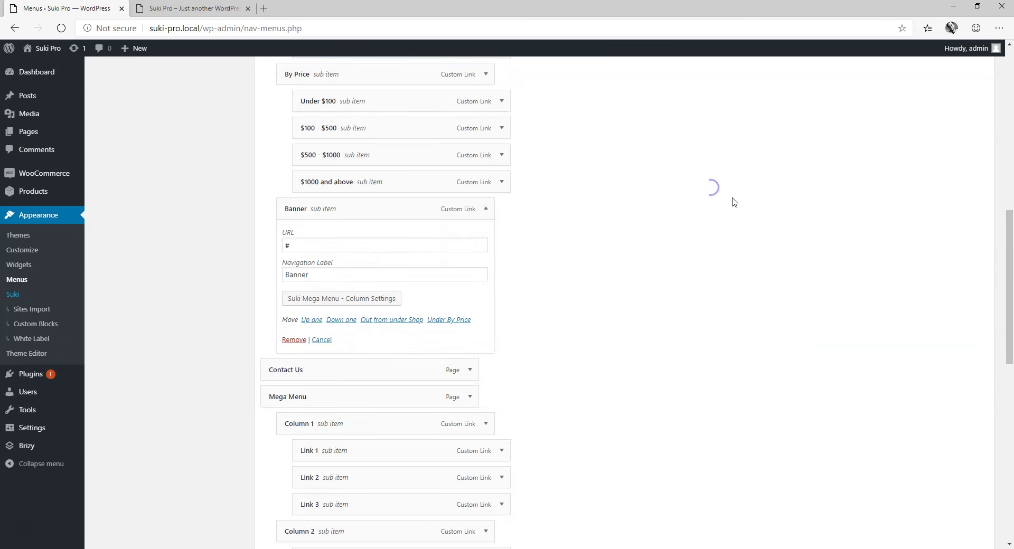
scroll(869, 420, down, 9)
click(972, 489)
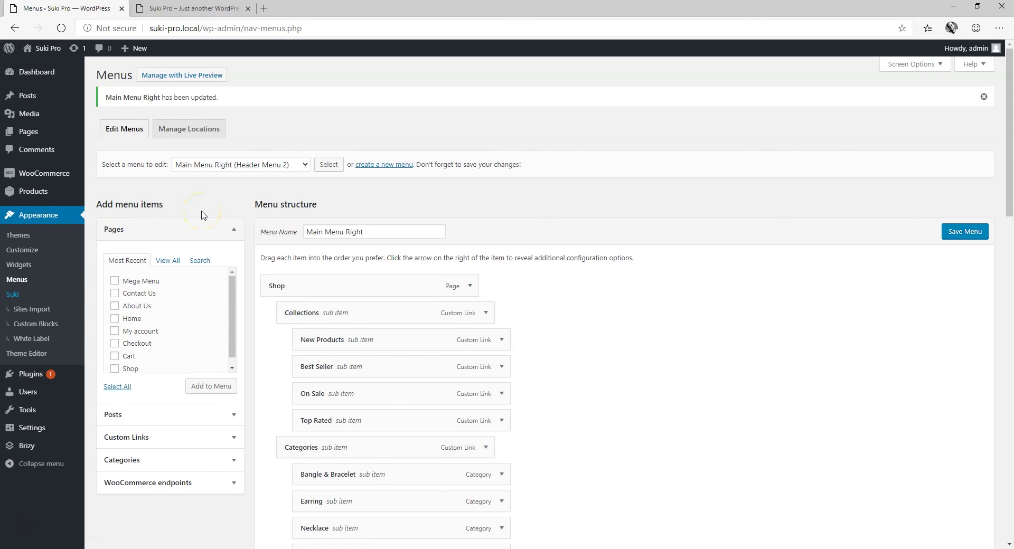
- Go to Appearance > Suki and launch Customize for the Header Mega Menu module
click(12, 296)
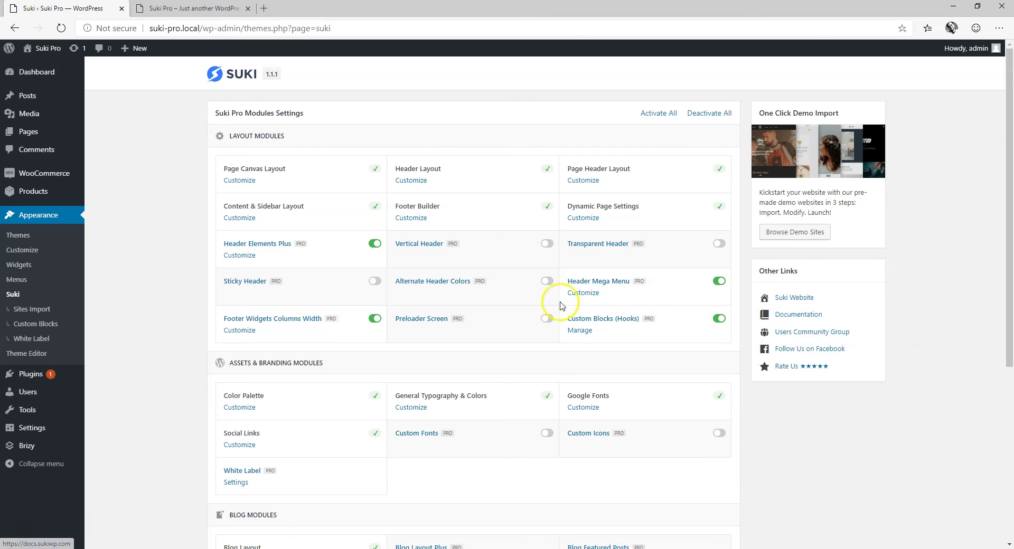
click(594, 295)
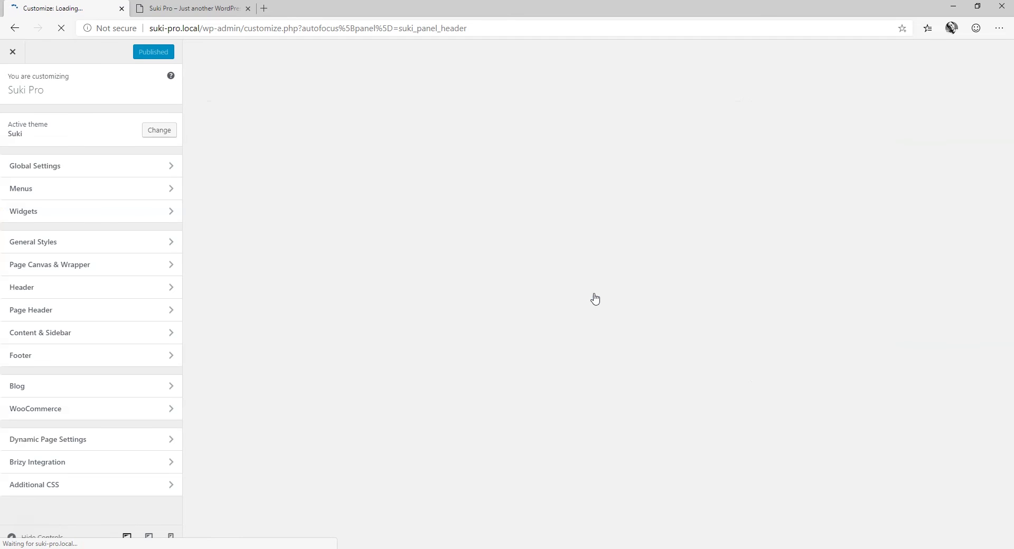
- Show the Header's Main Bar settings down to Mega menu heading typography
mouse_move(783, 113)
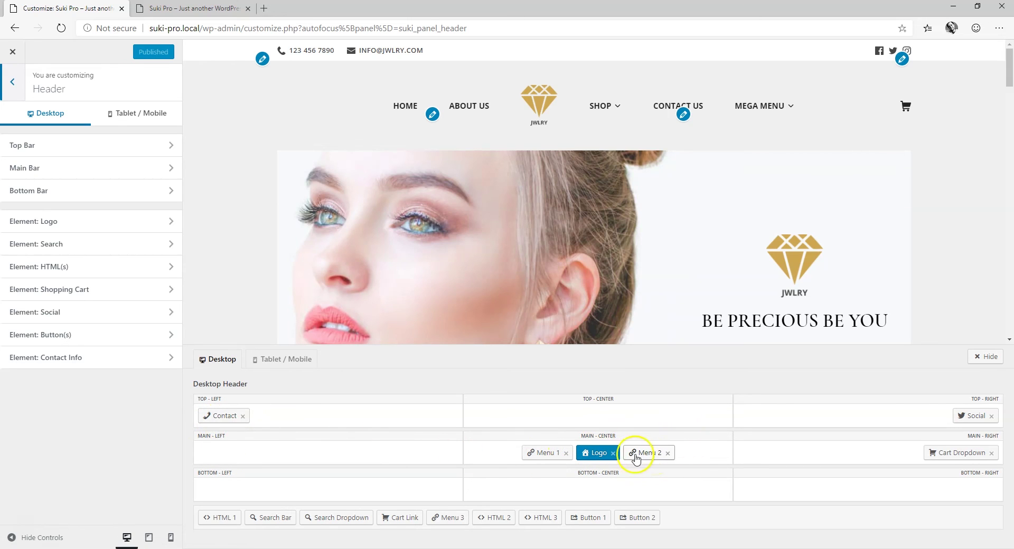
click(95, 177)
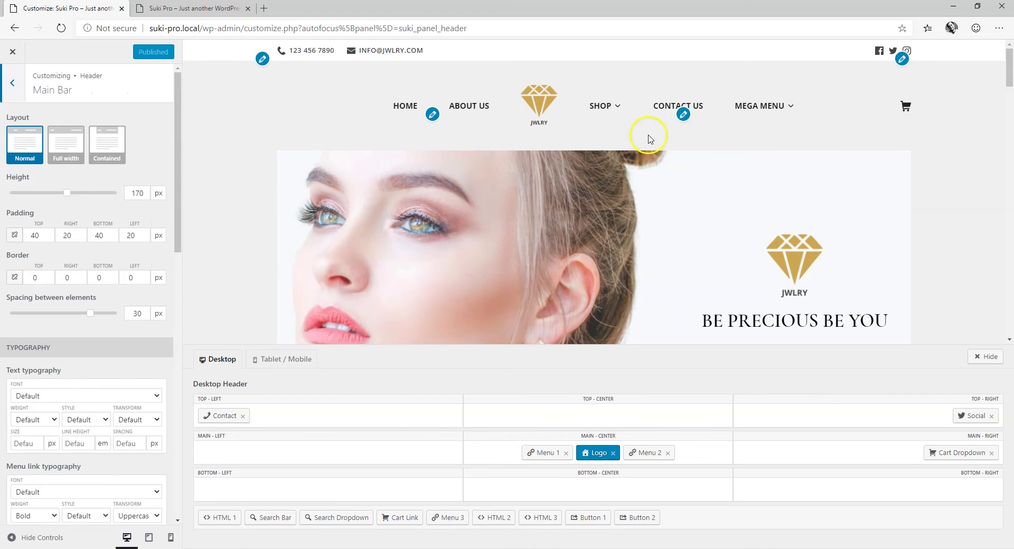
scroll(84, 253, down, 4)
scroll(49, 329, up, 2)
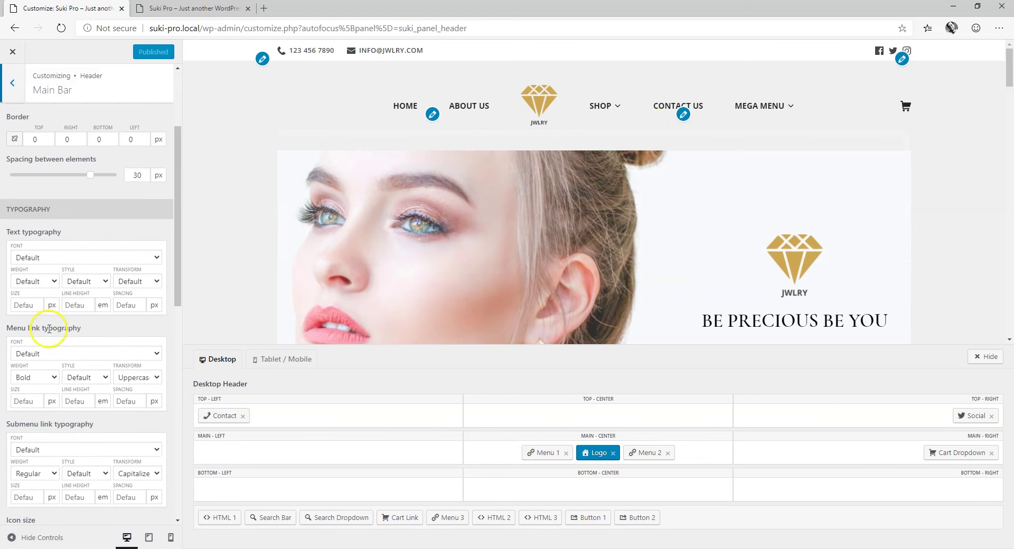
scroll(85, 327, down, 6)
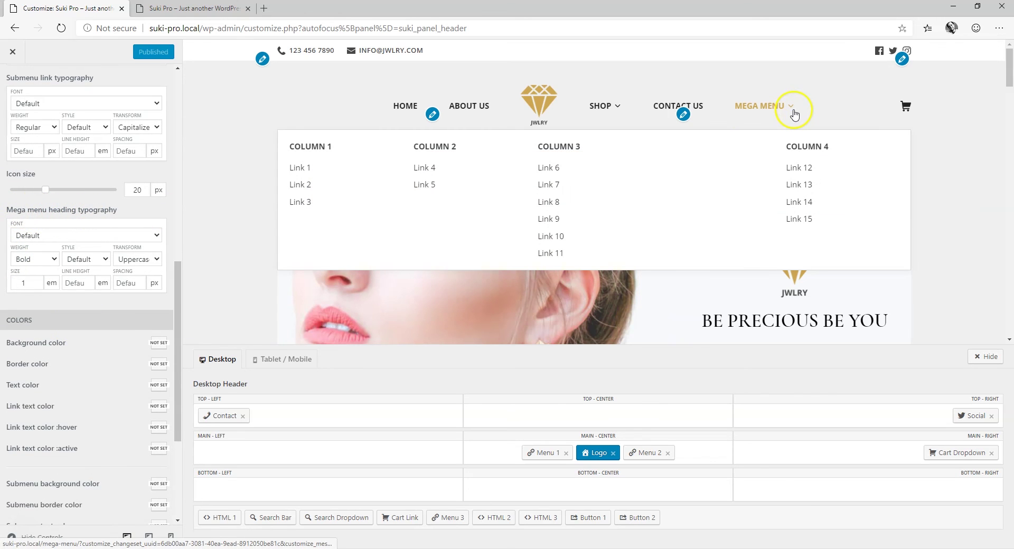
- Set the mega menu heading font to Courier New at size 2 em
click(154, 236)
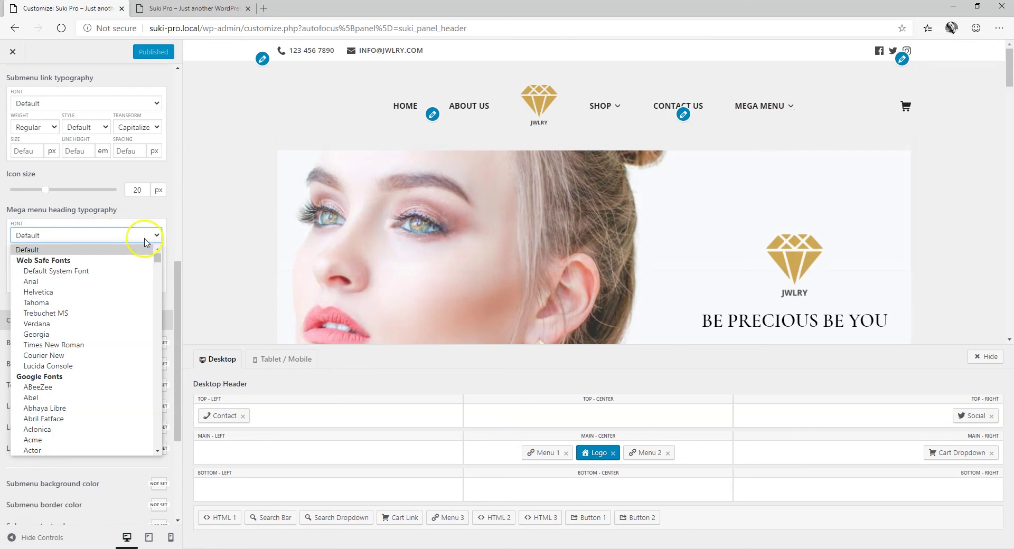
click(55, 355)
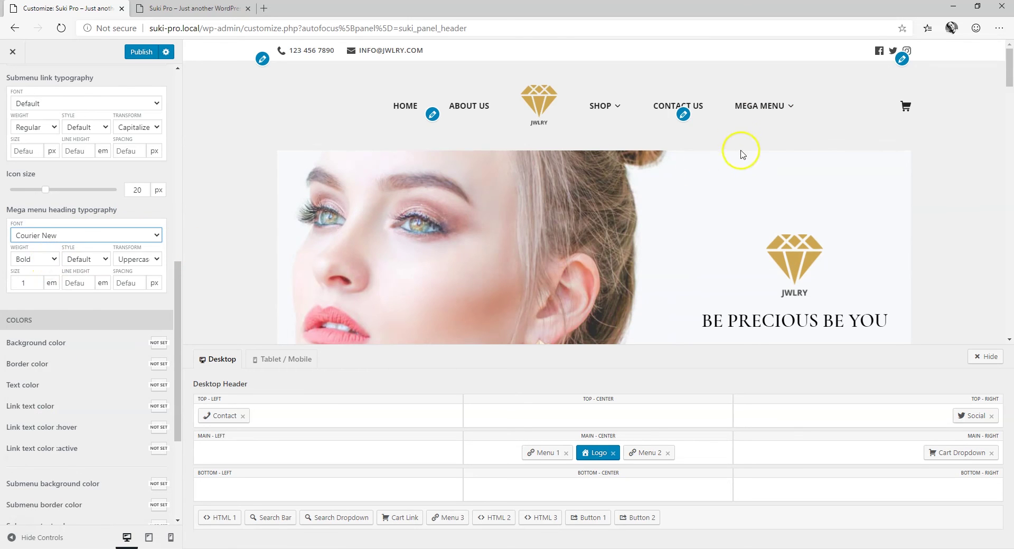
mouse_move(753, 107)
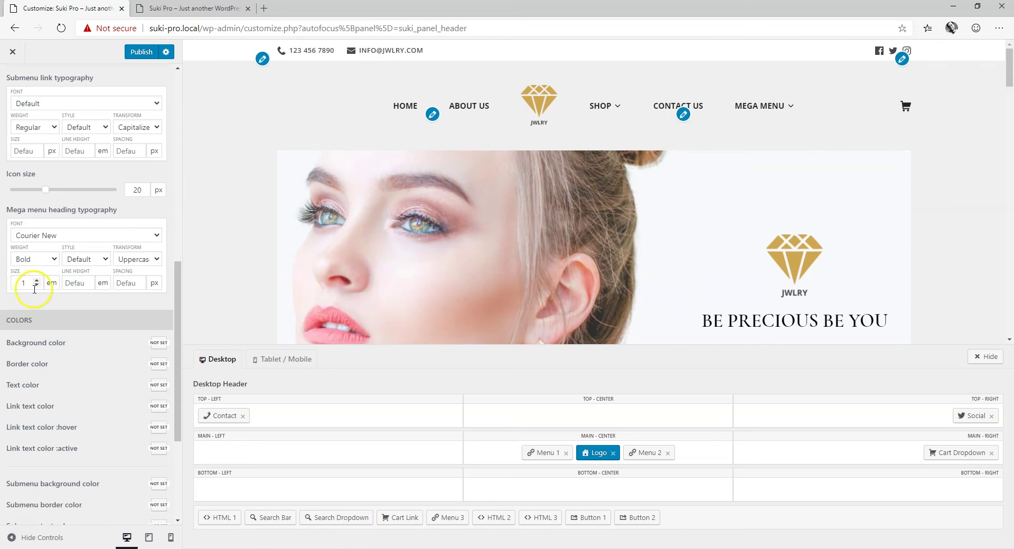
click(52, 284)
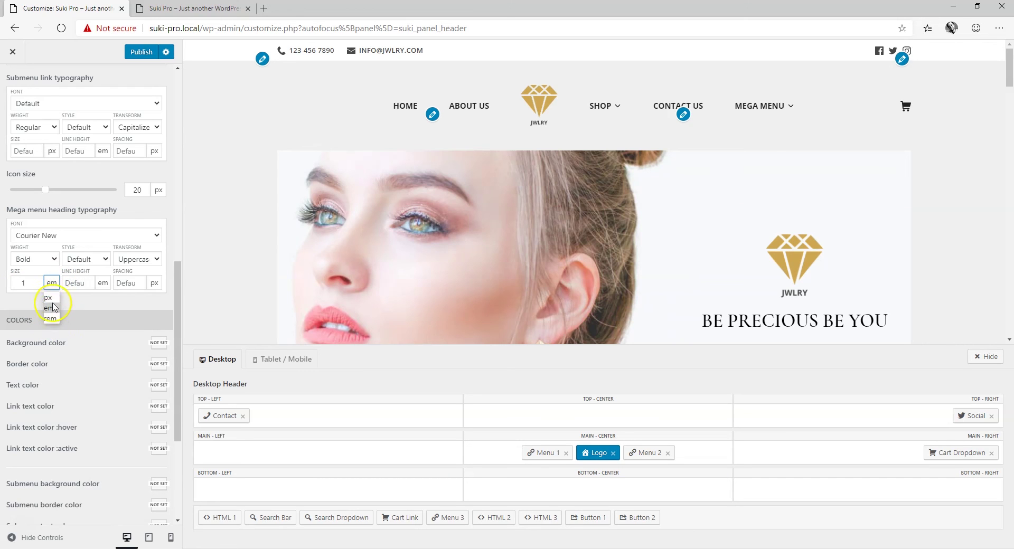
click(52, 309)
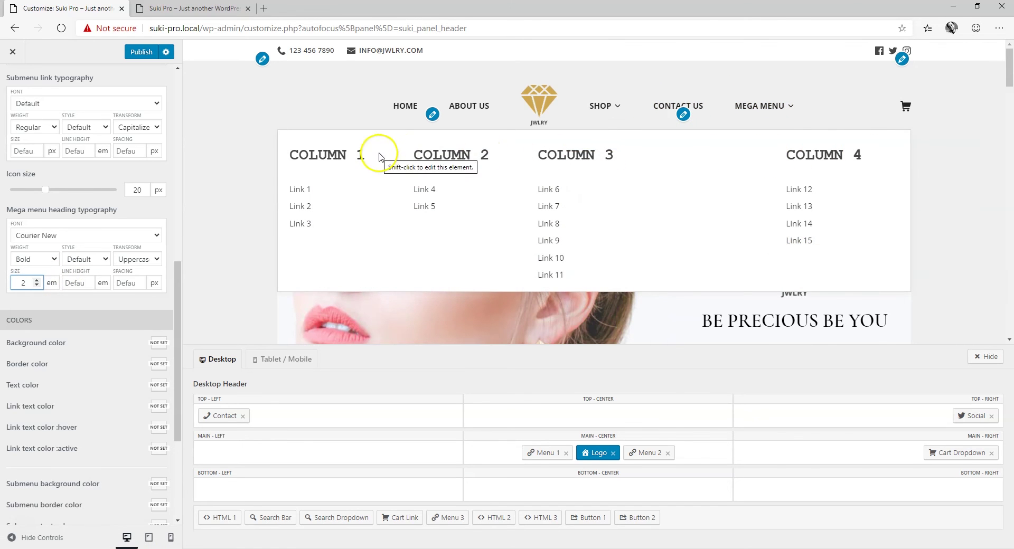
mouse_move(601, 103)
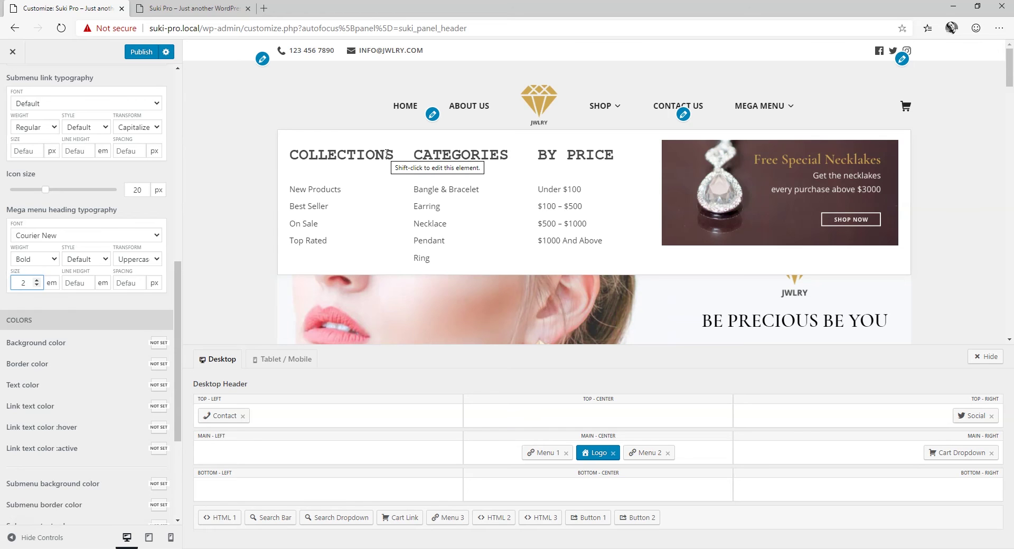
mouse_move(760, 107)
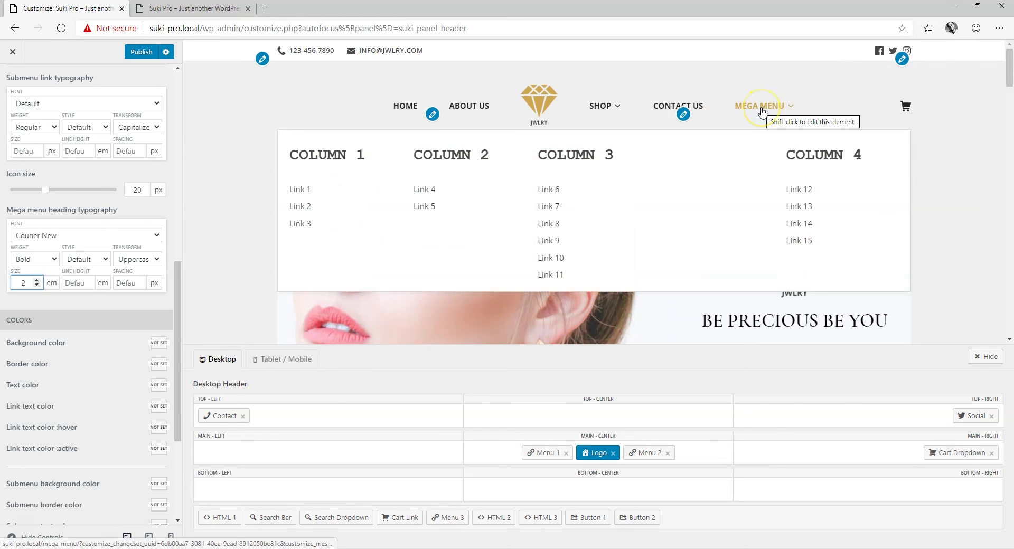
scroll(111, 253, down, 3)
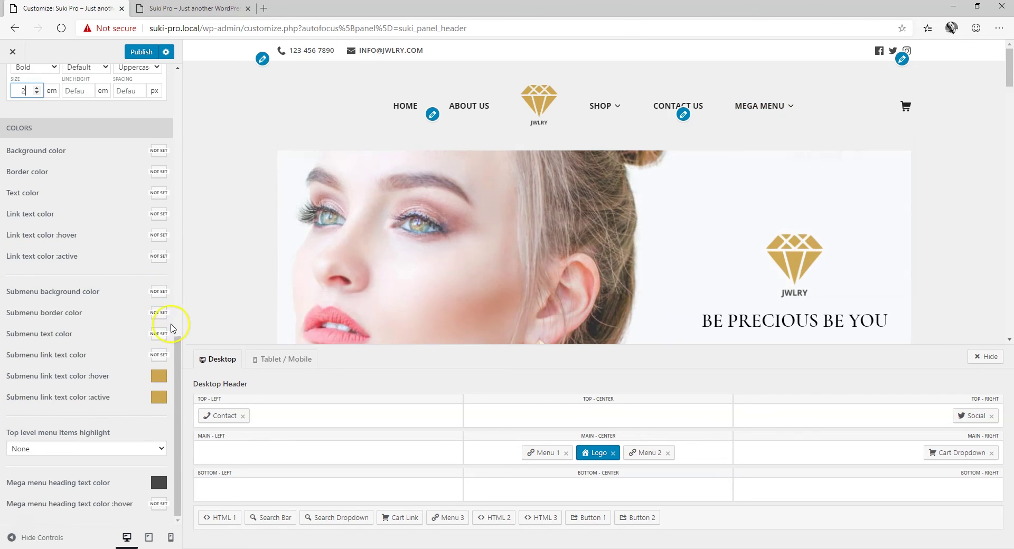
- Try a blue submenu background colour, then clear it back to unset
click(160, 293)
click(66, 428)
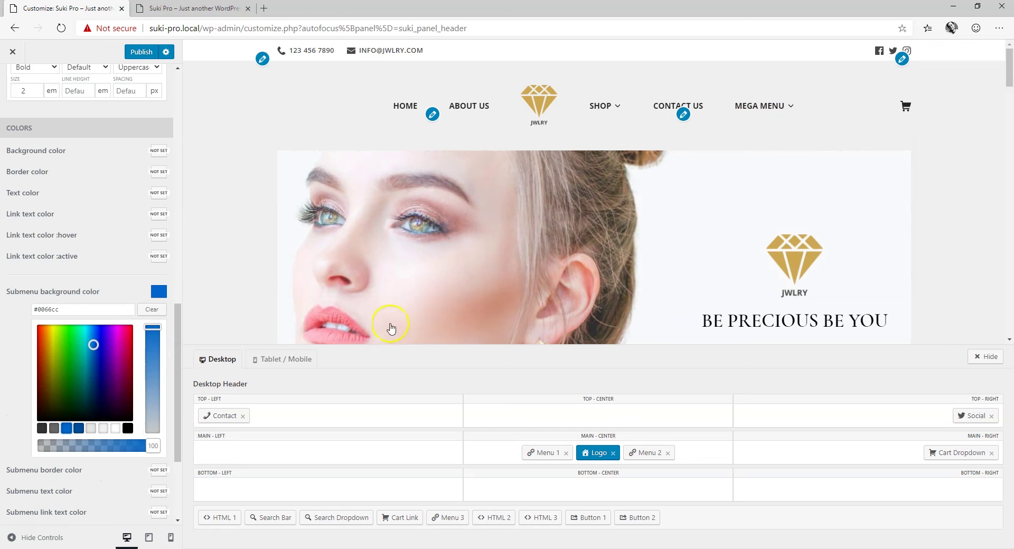
click(152, 309)
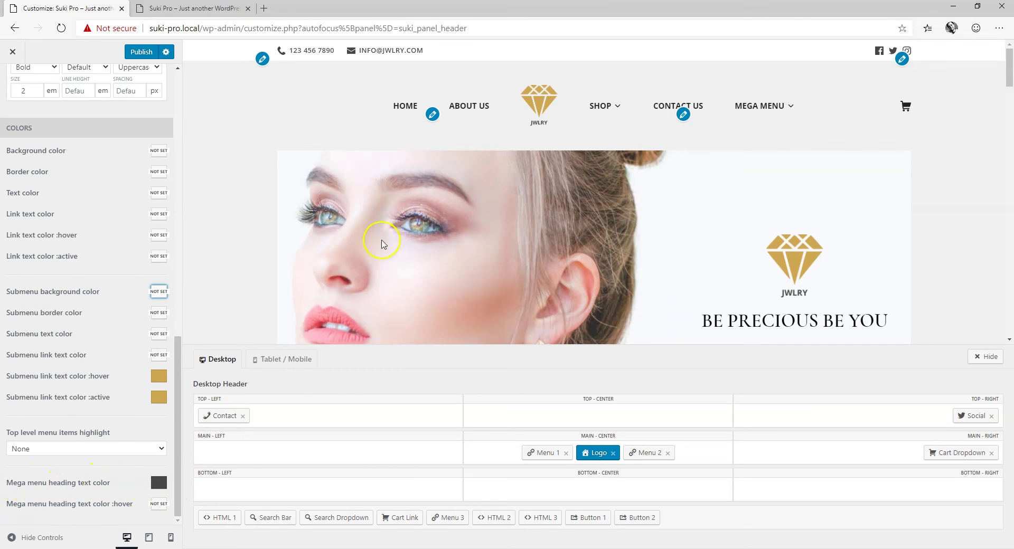
mouse_move(767, 109)
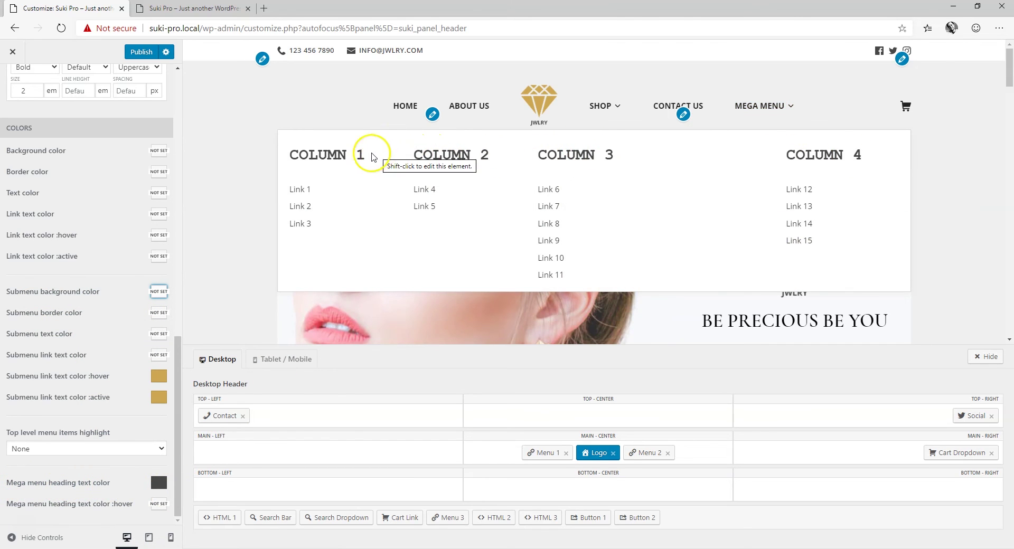
- Set the mega menu heading text colour to dark blue #004c99
click(162, 483)
scroll(145, 460, down, 3)
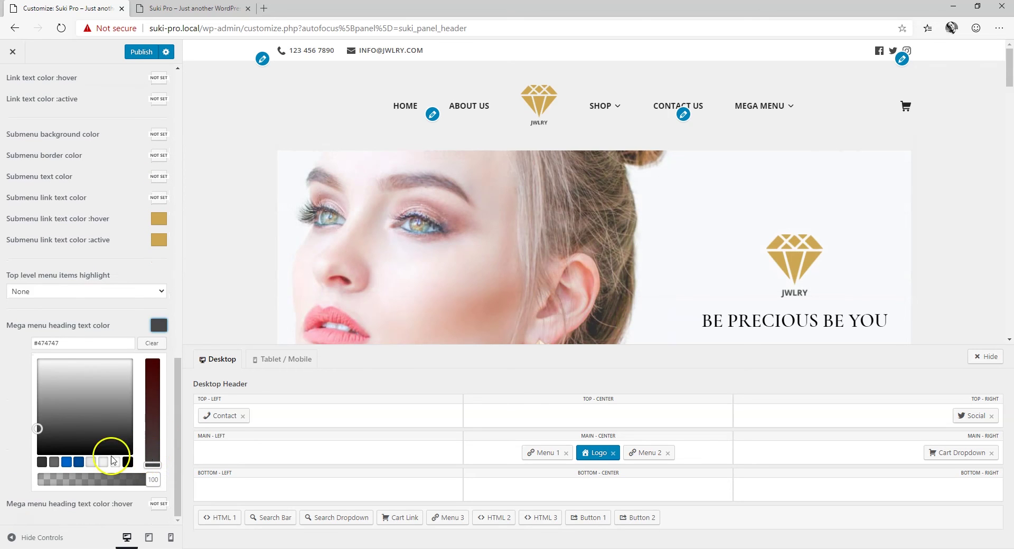
click(78, 462)
click(159, 328)
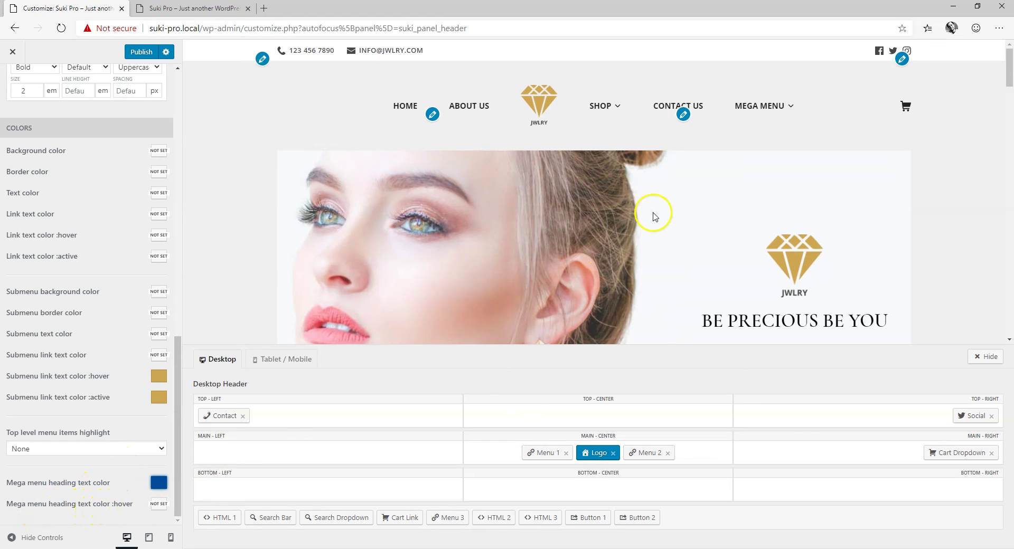
mouse_move(759, 106)
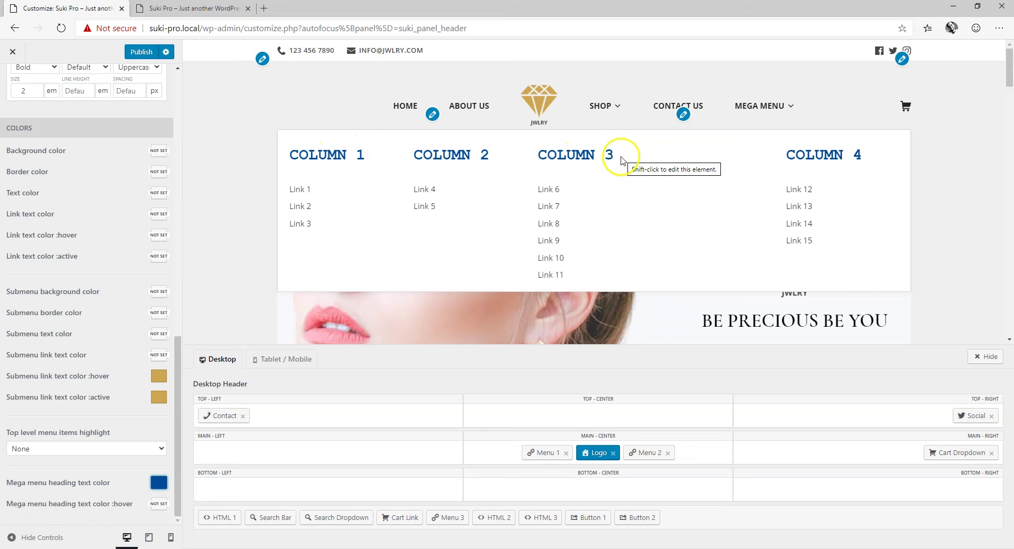
- Hide the header builder and exit the Customizer back to Appearance > Suki
click(983, 356)
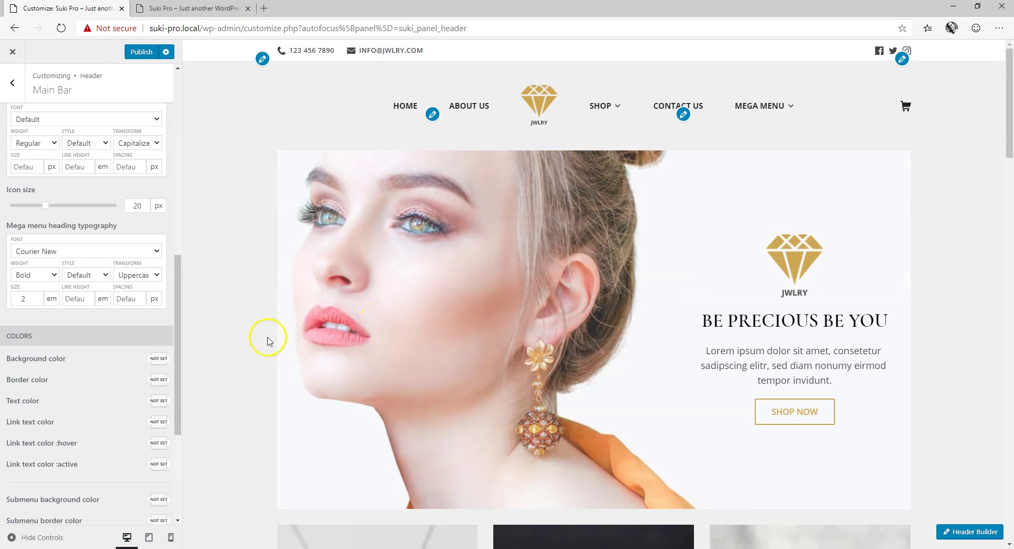
click(12, 51)
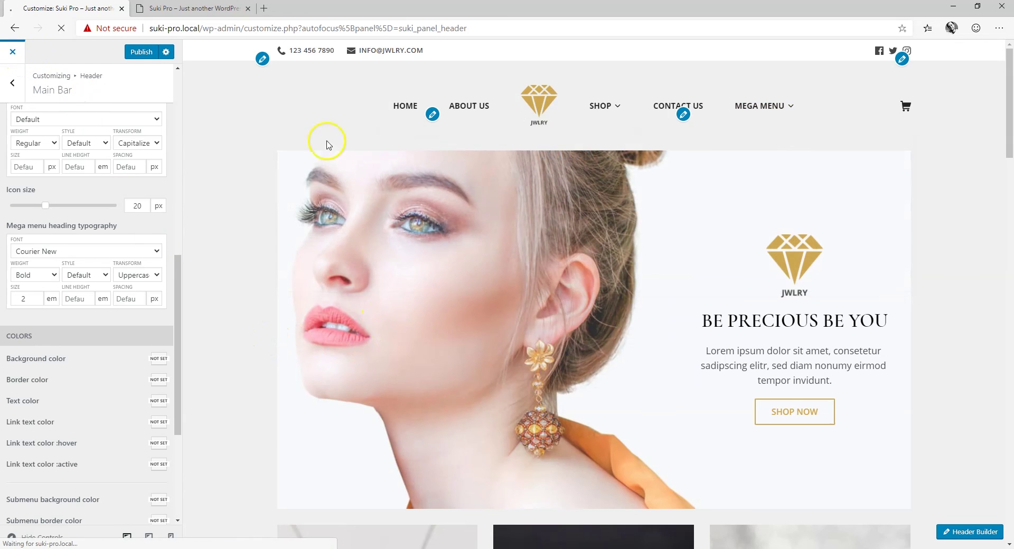